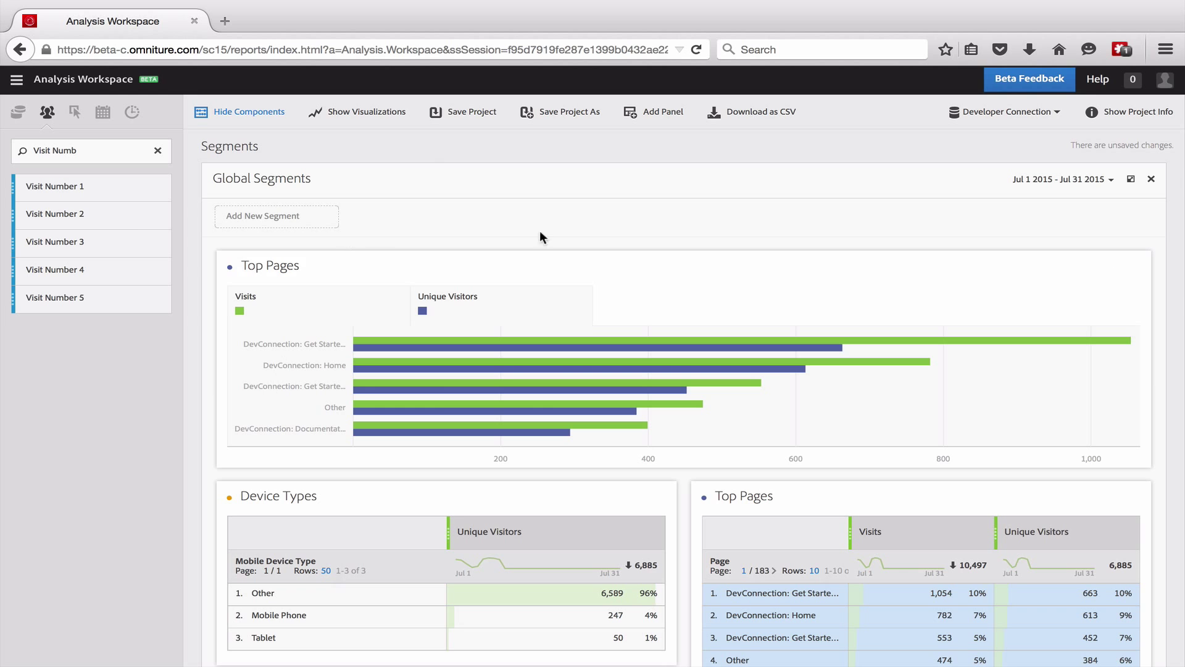
Step: Search segments for 'Us' and apply US Visitors as the panel's global segment
left_click(109, 146)
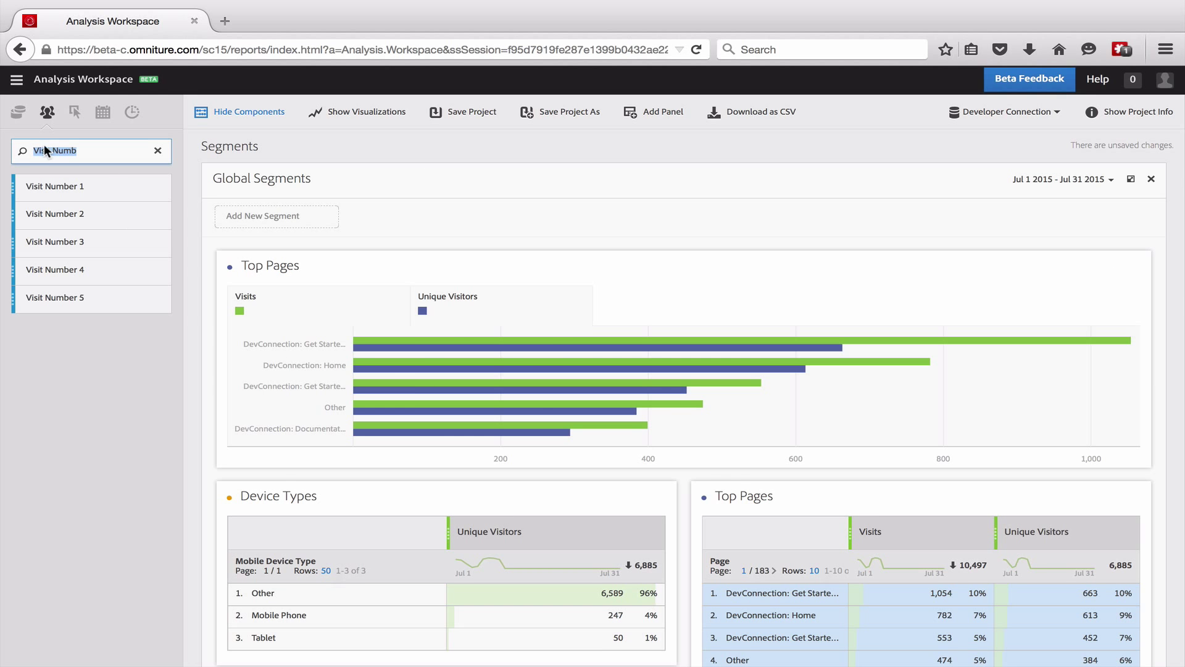
scroll(499, 241, "down", 3)
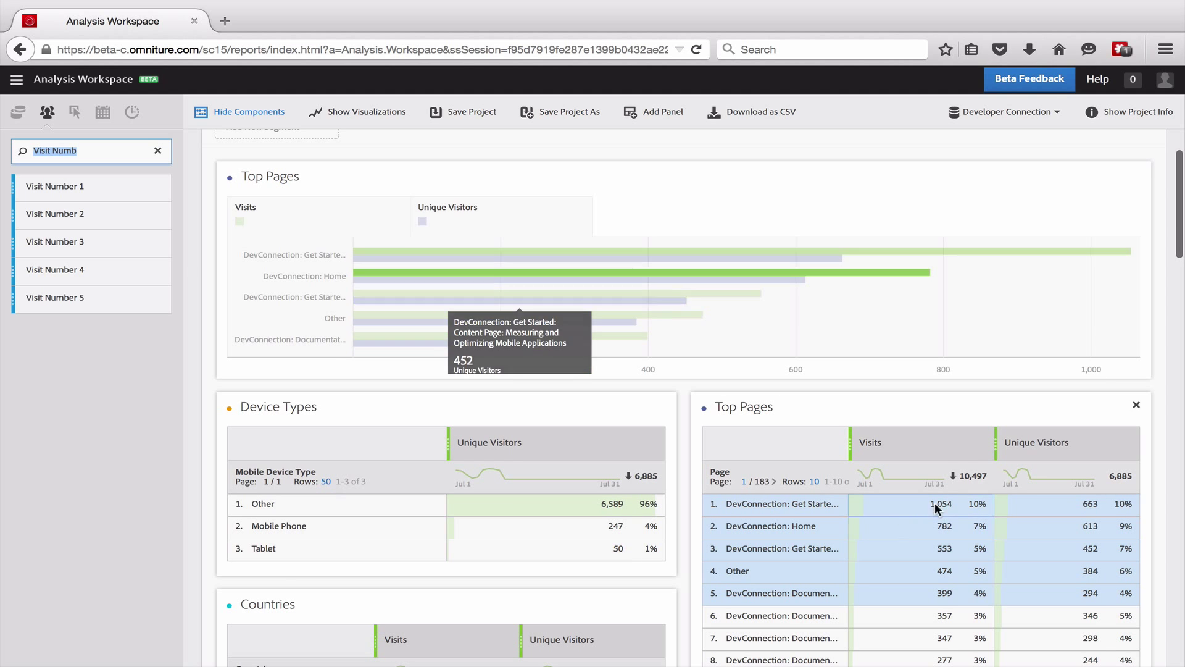
scroll(324, 427, "down", 2)
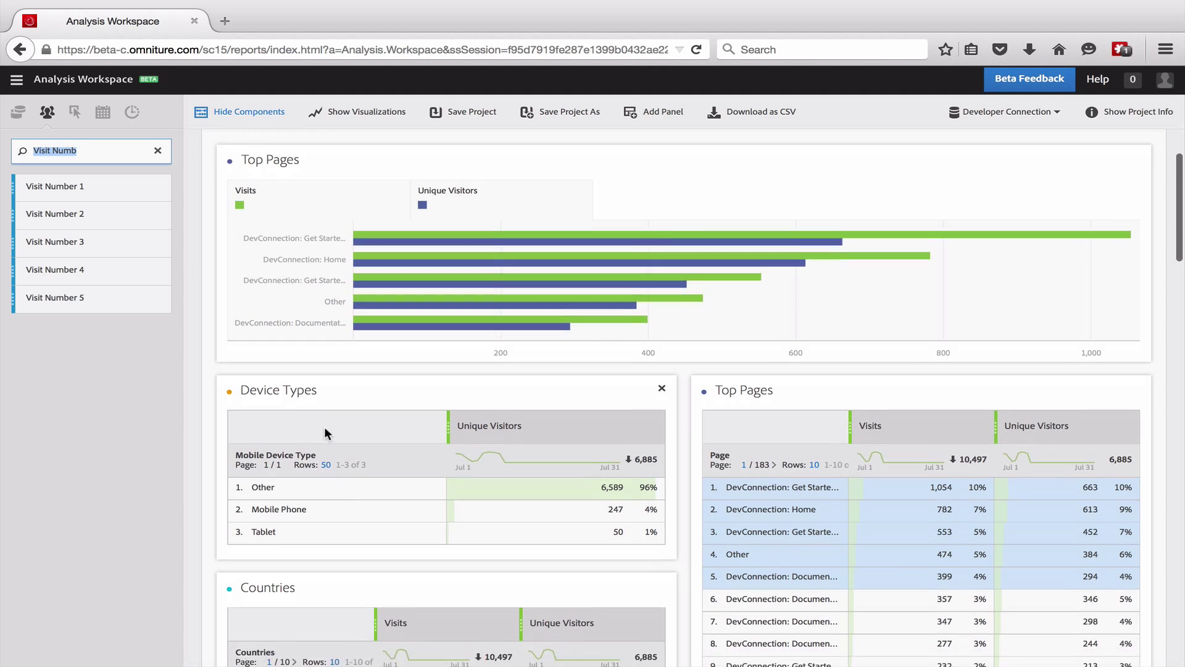
scroll(335, 471, "down", 3)
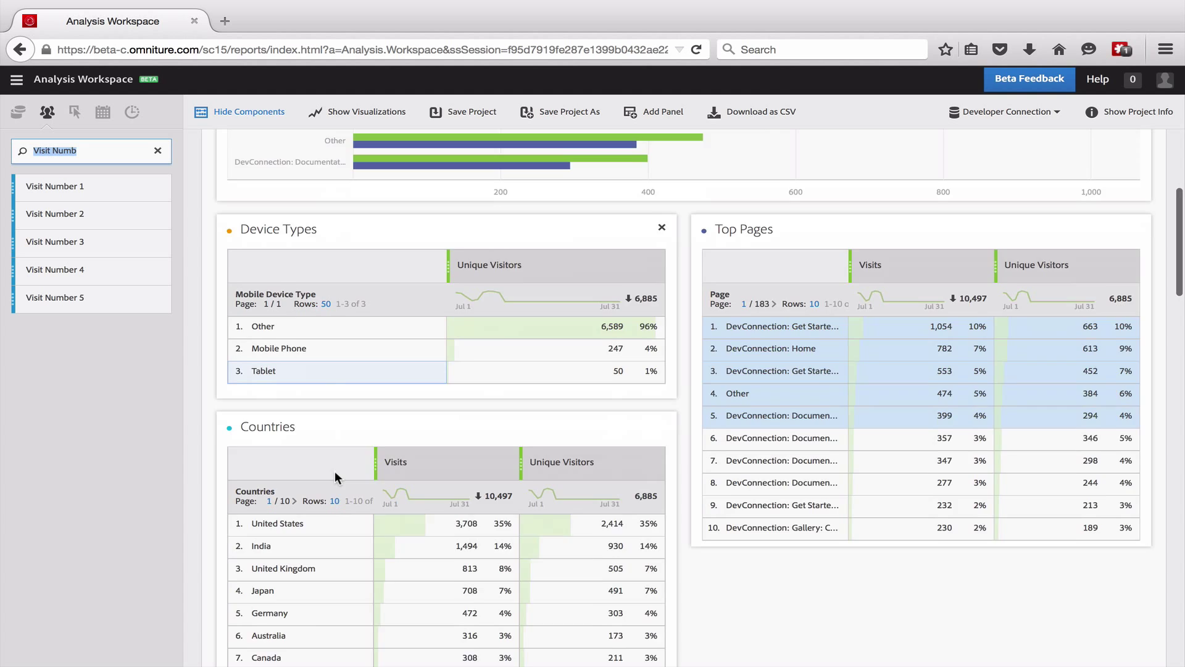
scroll(334, 470, "up", 5)
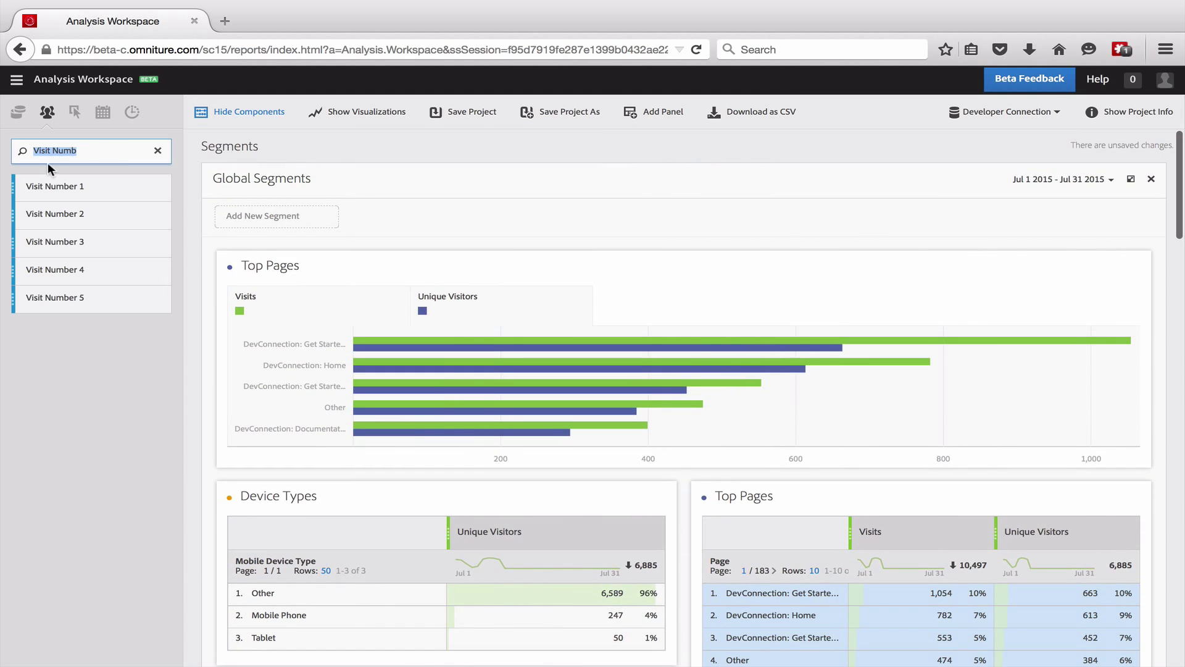
left_click(37, 150)
left_click_drag(77, 150, 9, 132)
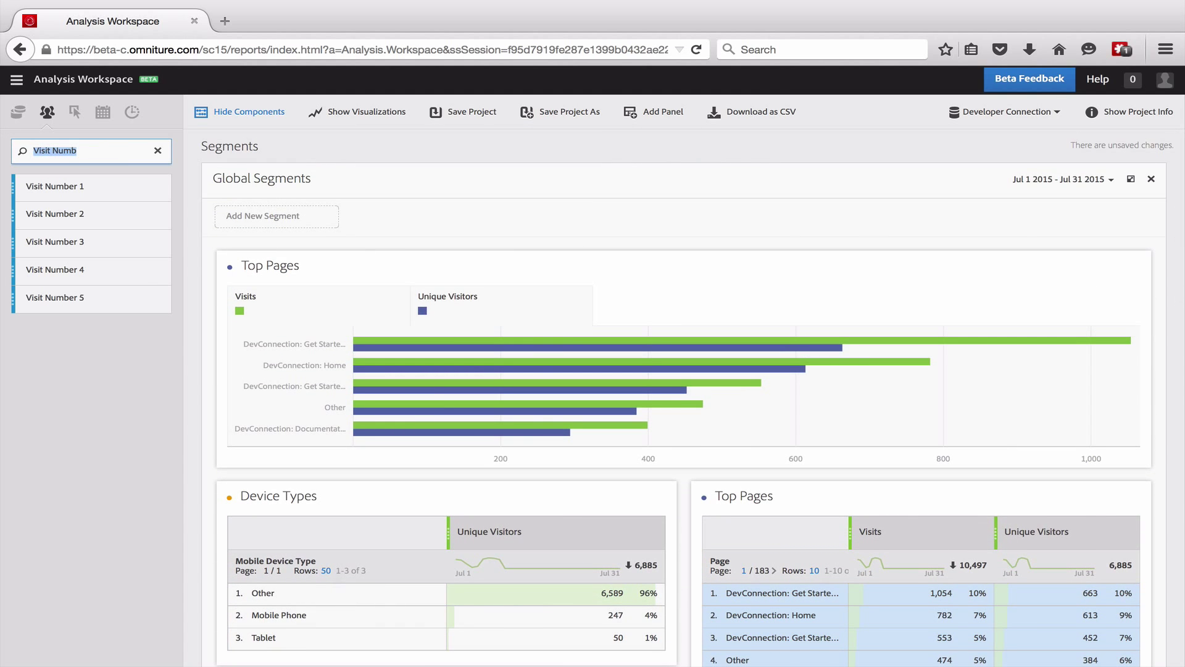
type("Us")
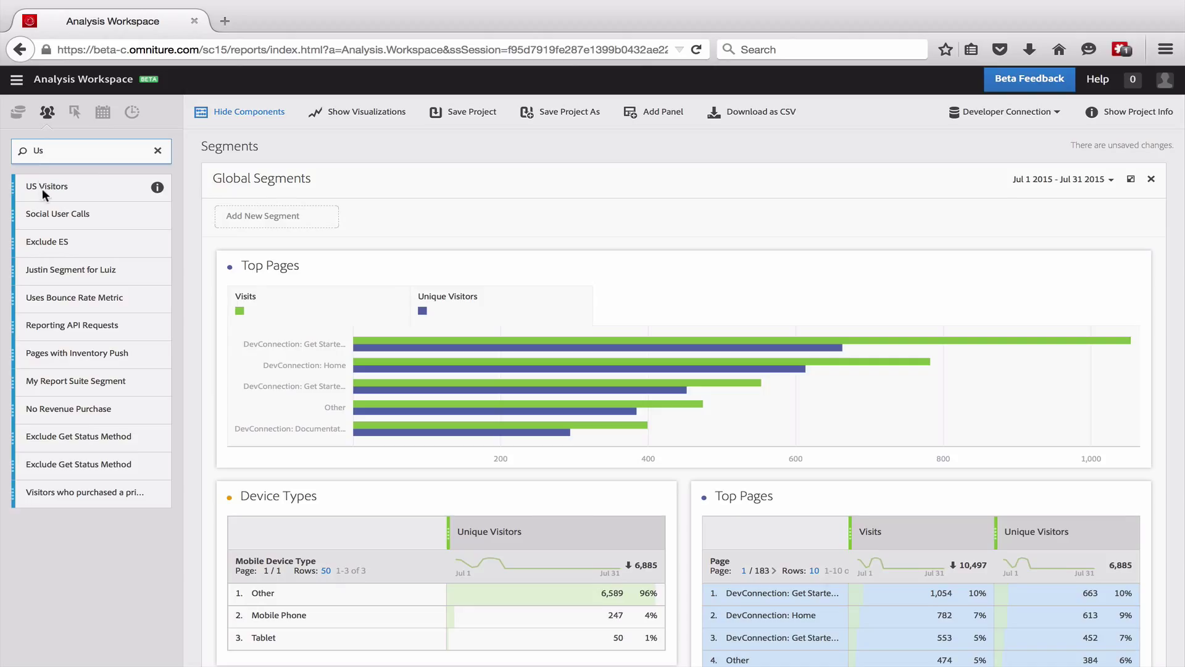
left_click_drag(42, 188, 270, 224)
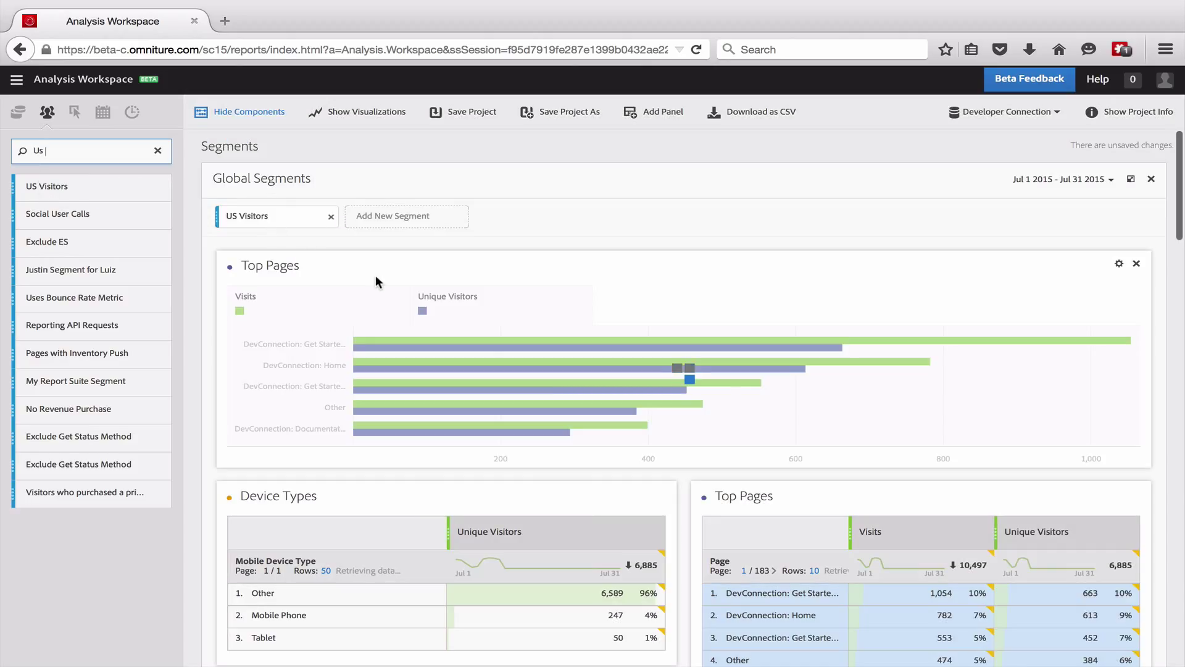
scroll(375, 277, "down", 1)
scroll(375, 278, "down", 5)
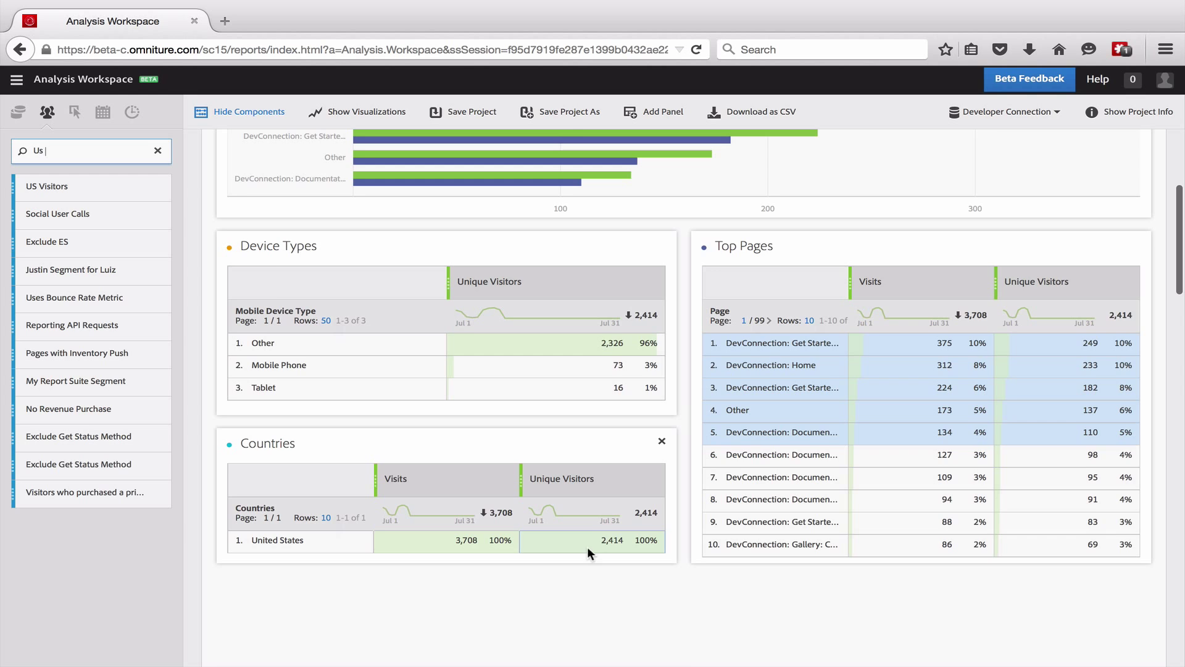
scroll(623, 370, "up", 4)
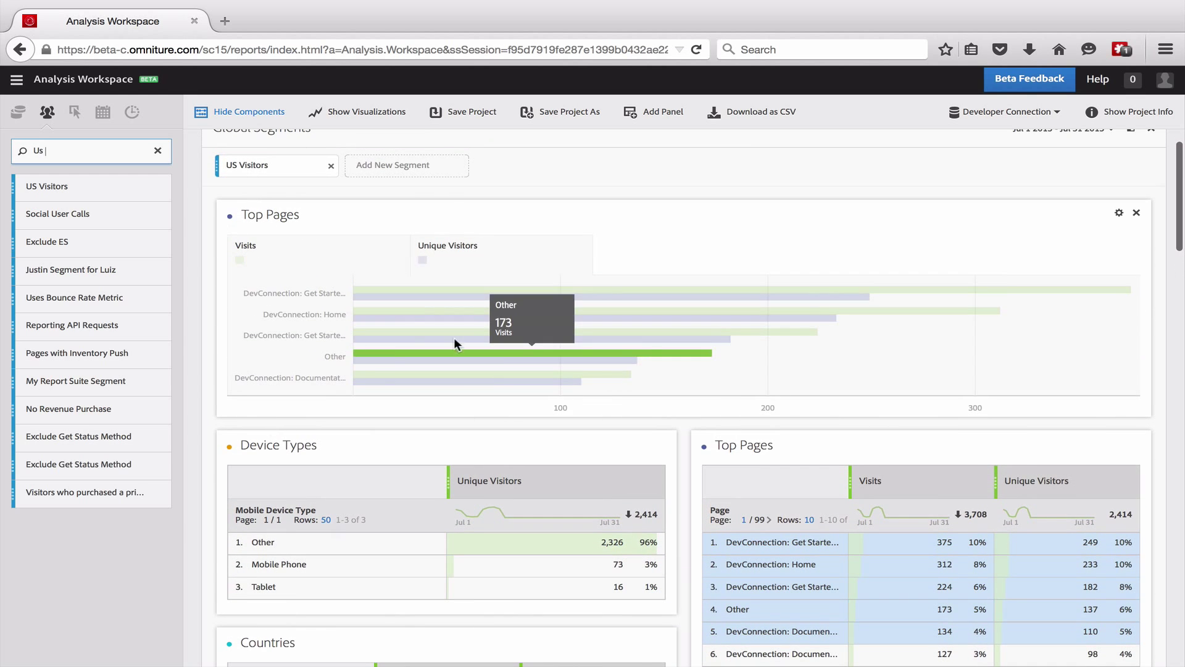
Step: Search 'Mobi' and add Mobile Phone Visitors as a second global segment beside US Visitors
left_click(158, 152)
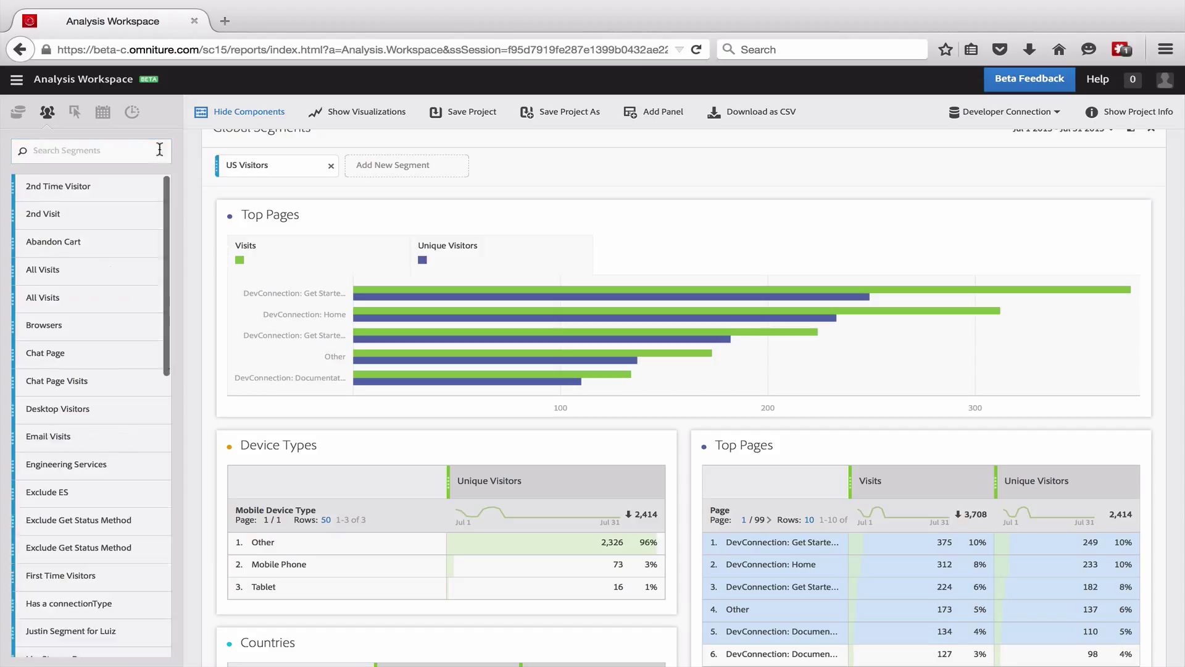
type("Mobil")
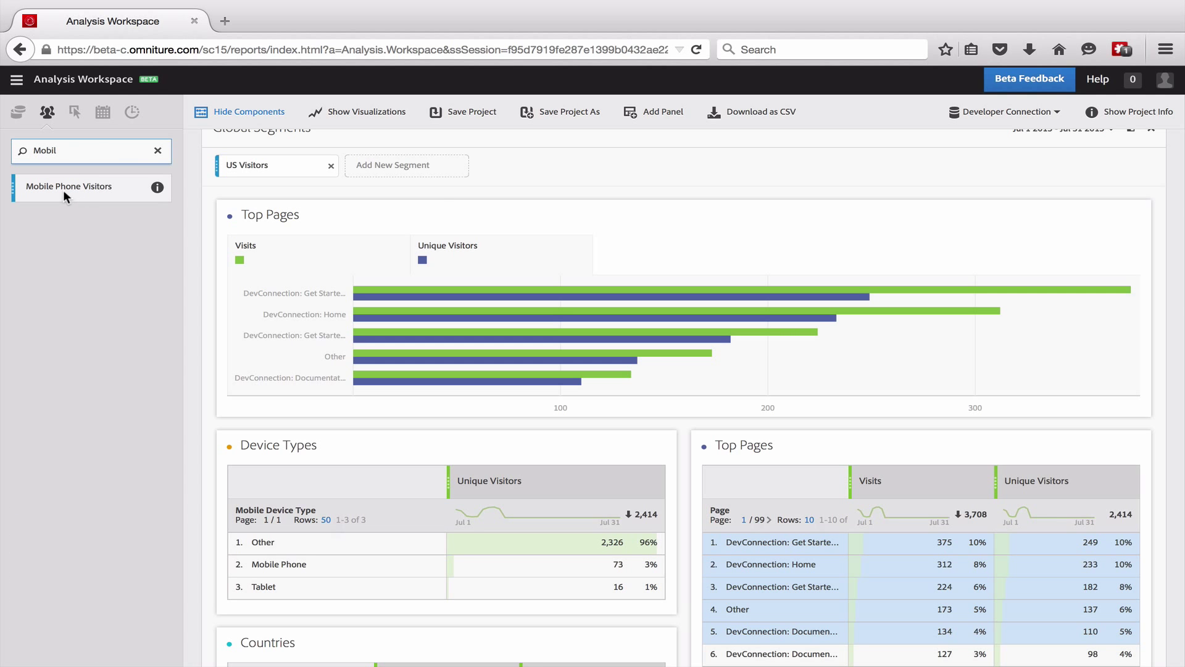
left_click_drag(64, 190, 421, 168)
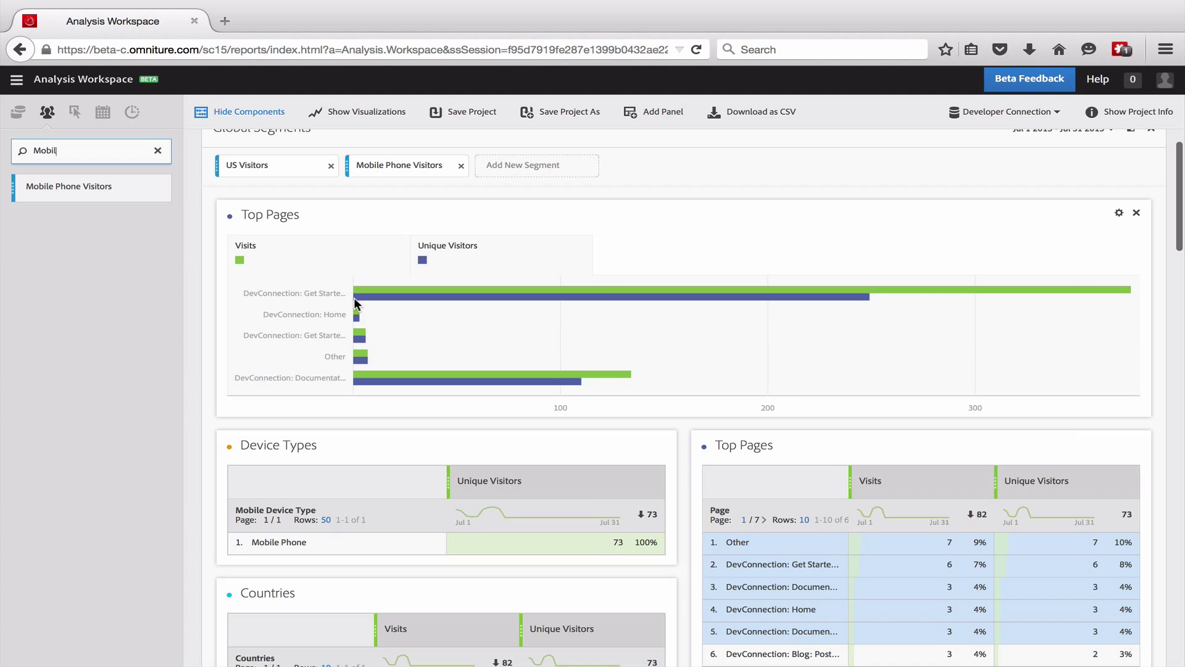
scroll(353, 298, "down", 2)
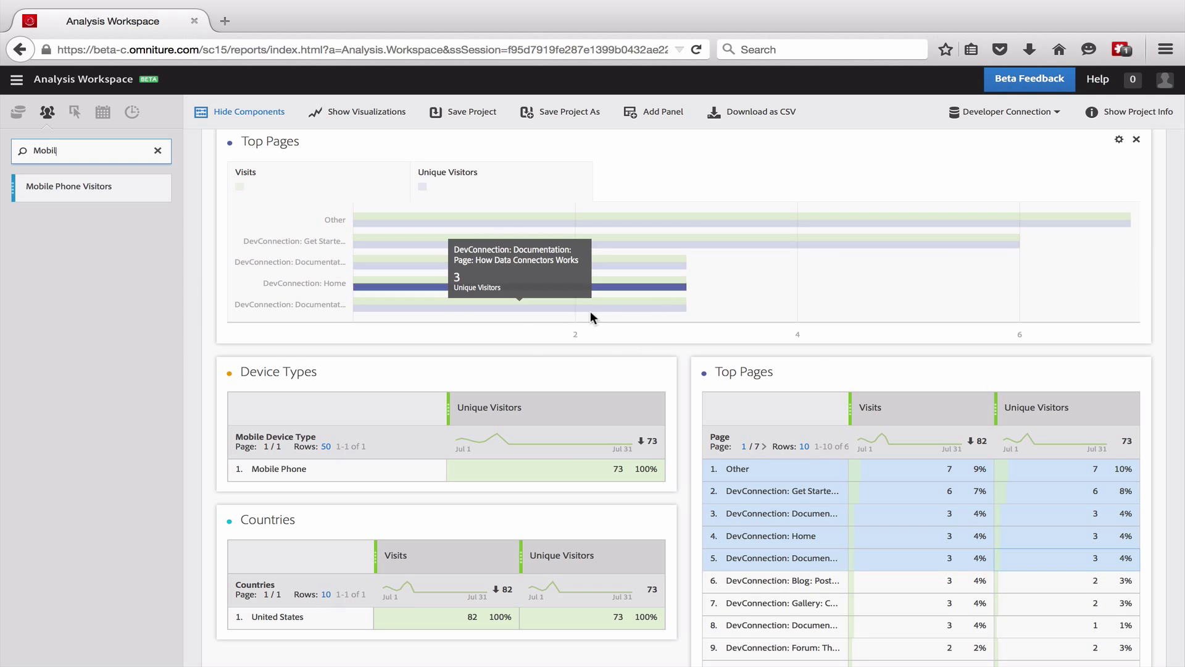
scroll(186, 351, "up", 3)
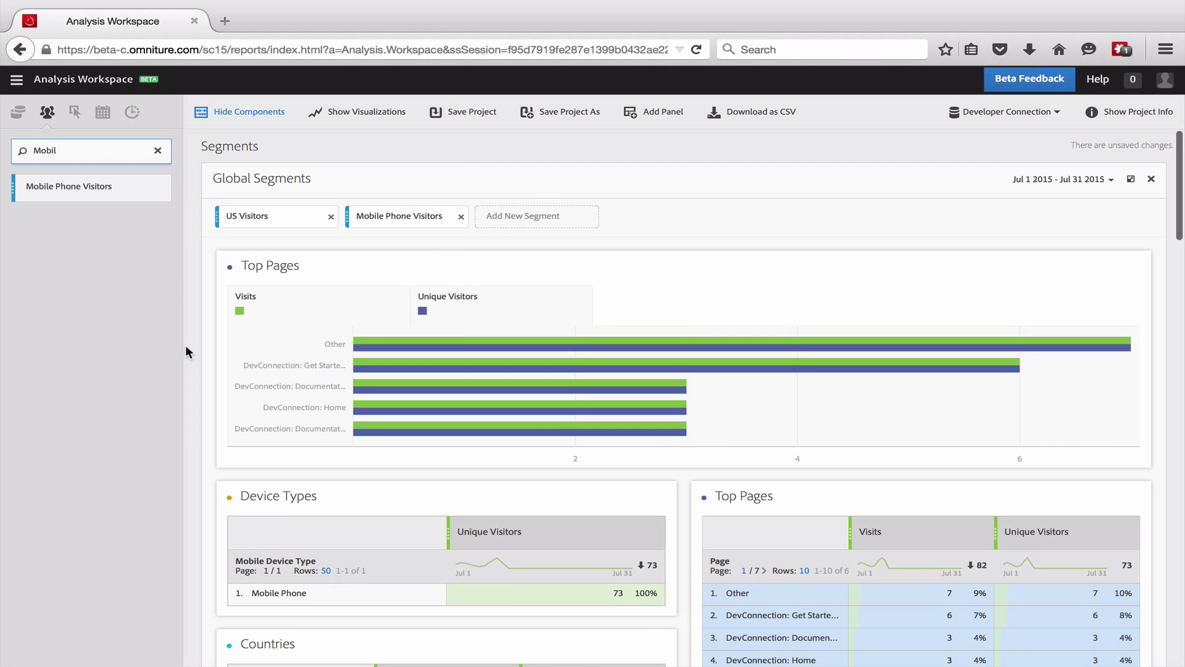
Step: Apply Mobile Phone Visitors to the Top Pages Visits column, cutting it to 269 visits
scroll(186, 346, "down", 15)
scroll(187, 352, "down", 3)
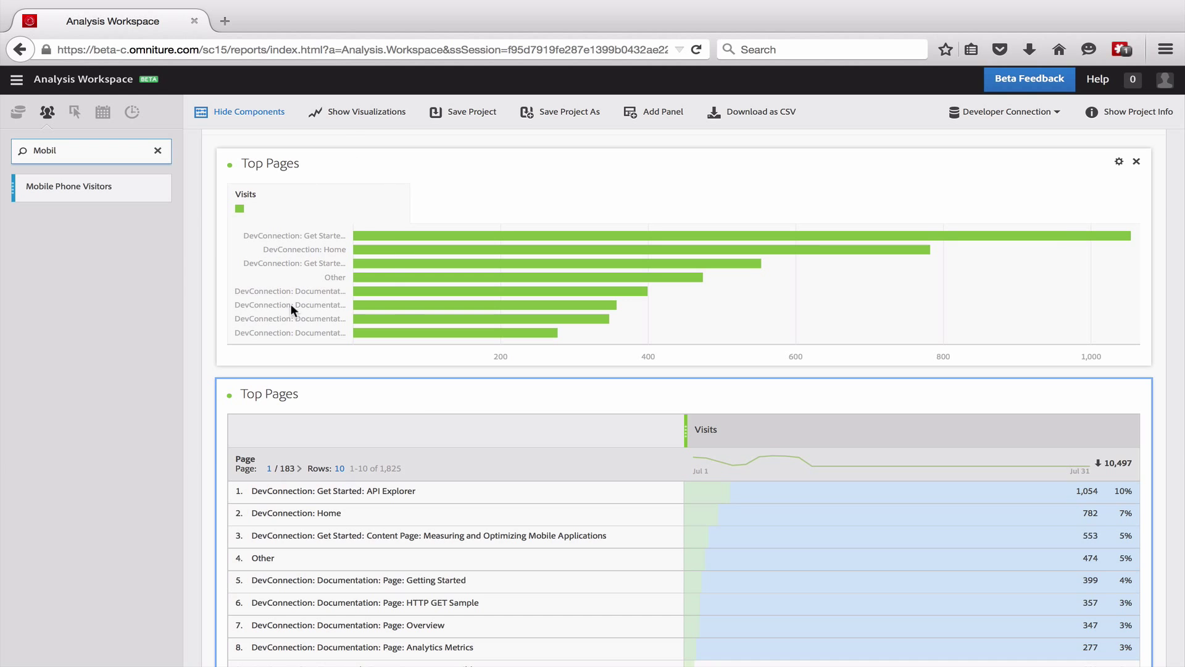
scroll(192, 335, "down", 1)
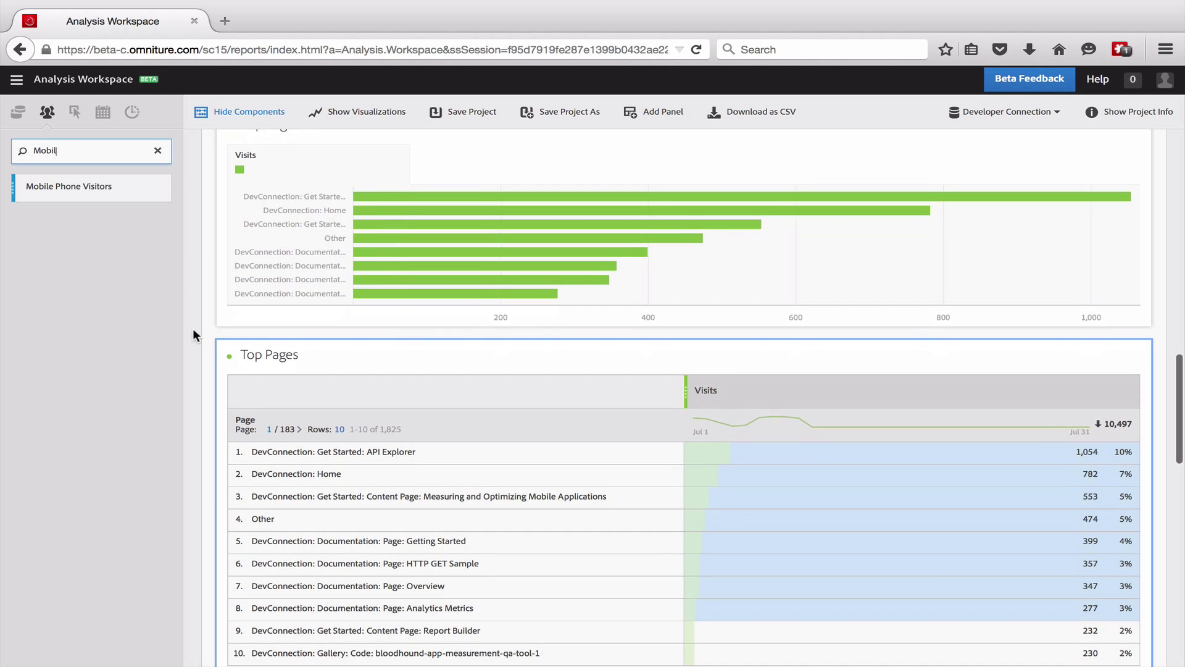
left_click_drag(72, 184, 772, 381)
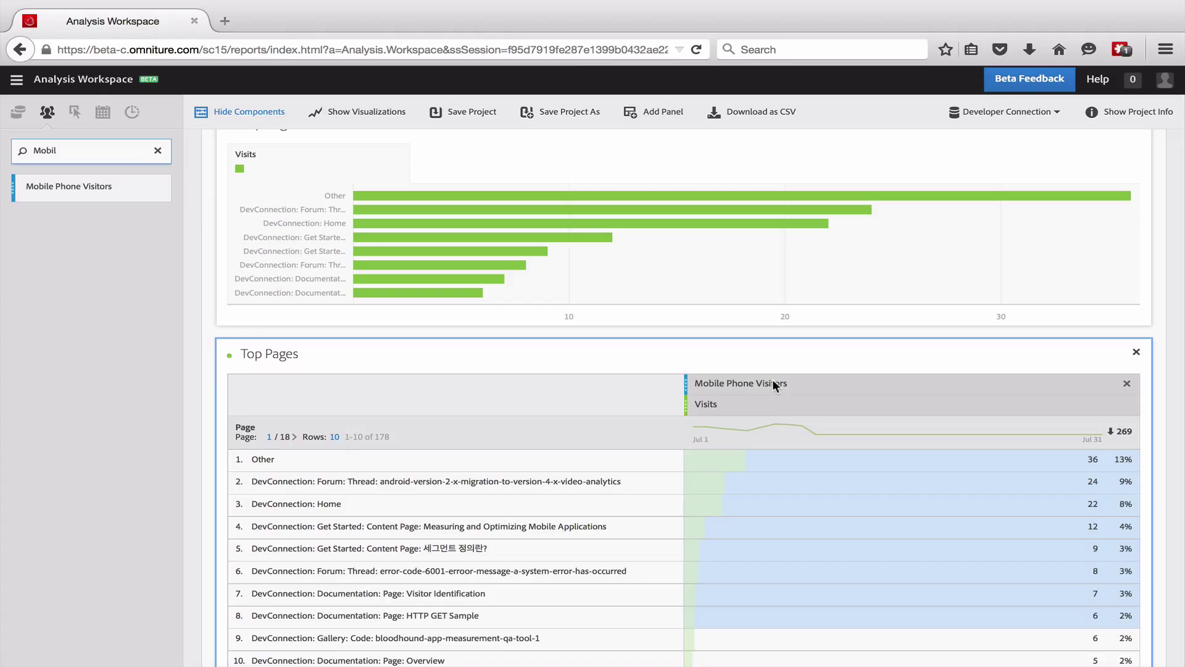
Step: Add a second Visits column to Top Pages, segmented by Tablet Visitors
left_click_drag(117, 150, 7, 146)
type("Table")
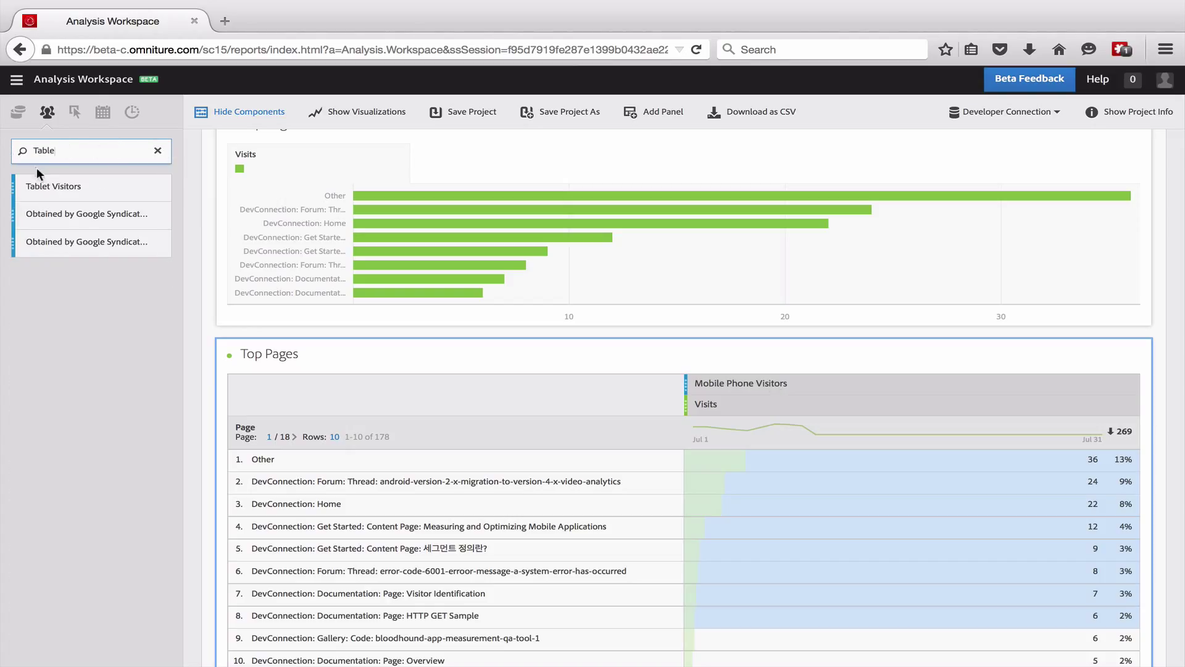
left_click(74, 112)
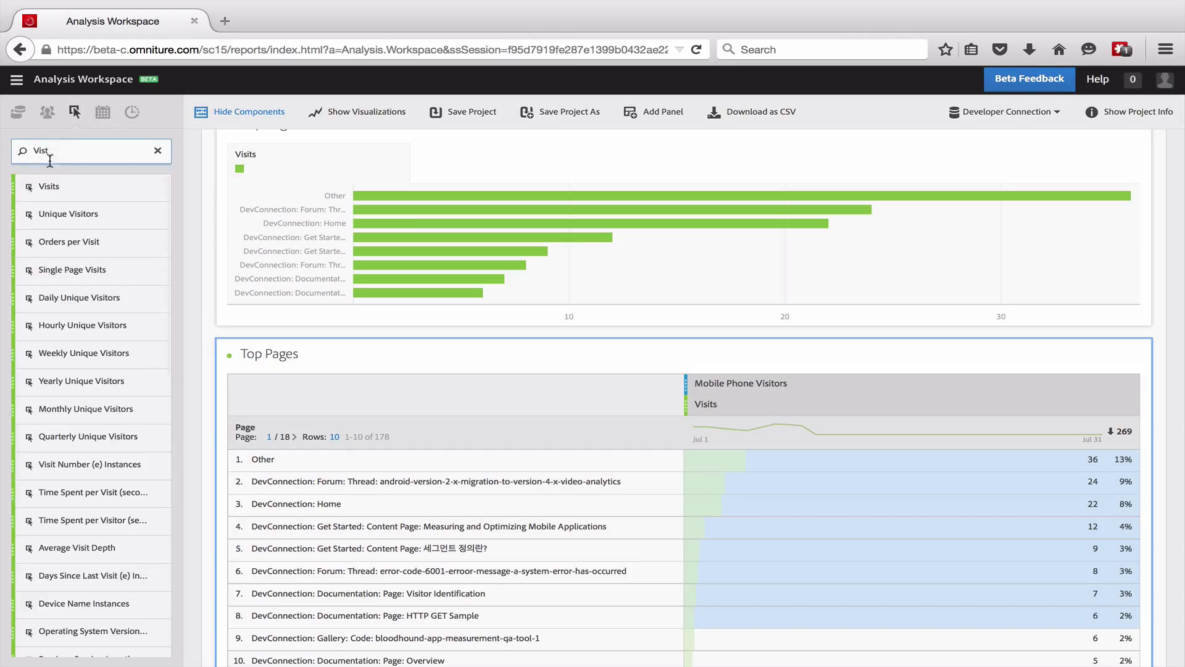
left_click_drag(38, 184, 692, 395)
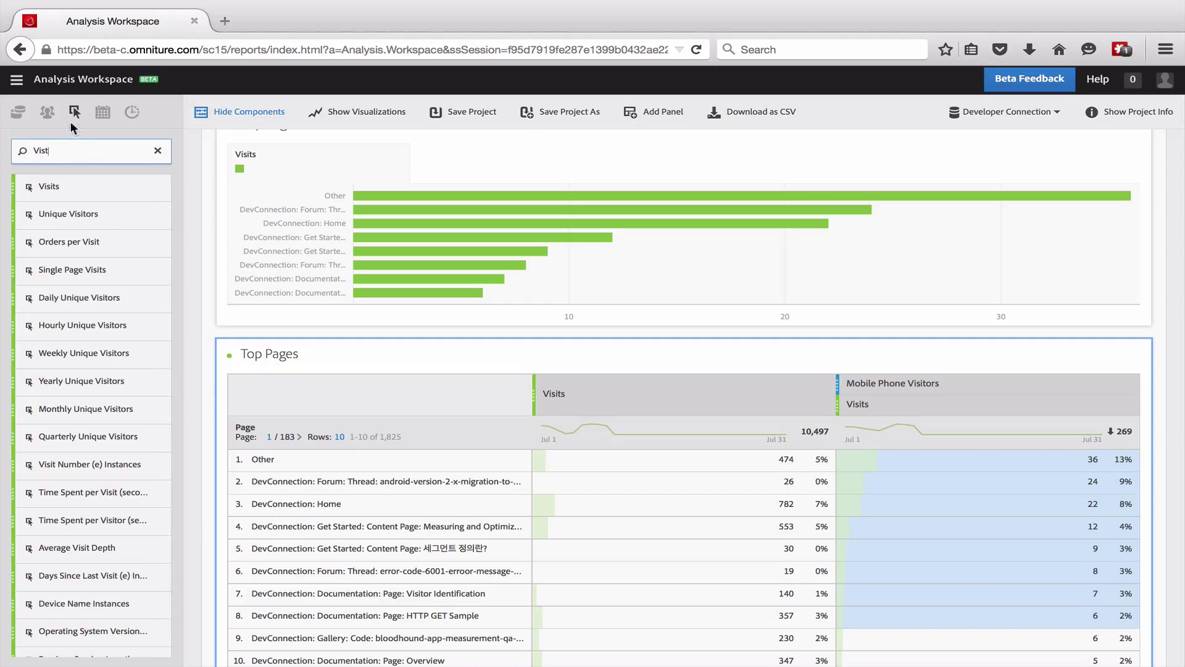
left_click(46, 112)
type("Table")
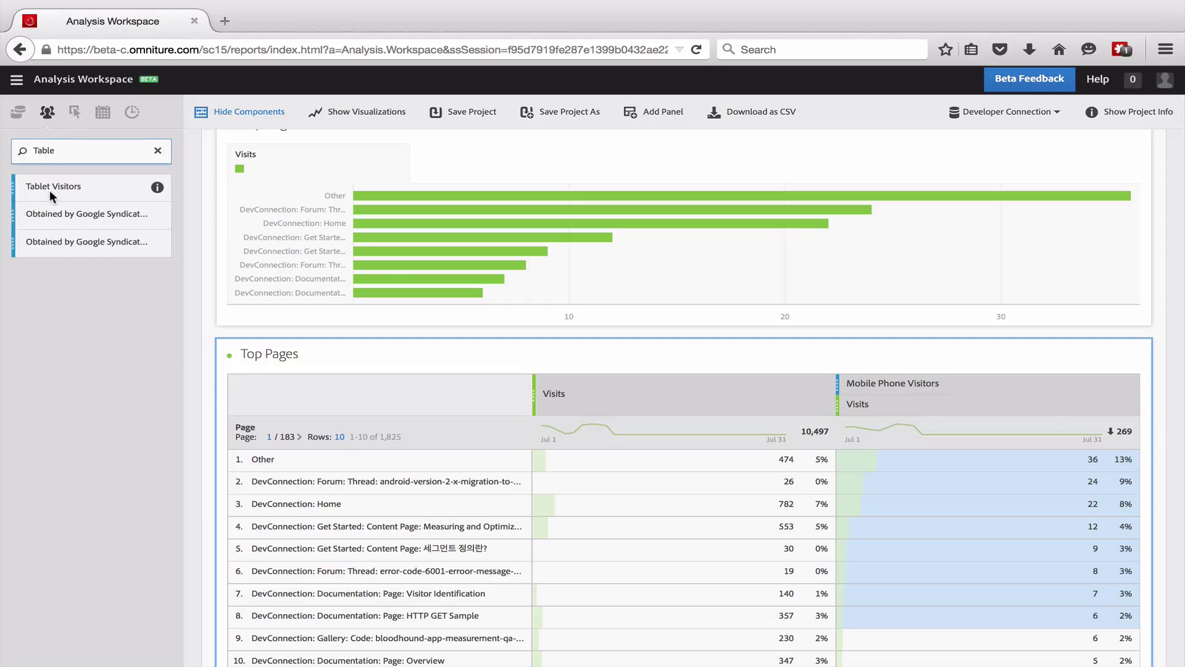
left_click_drag(49, 190, 603, 377)
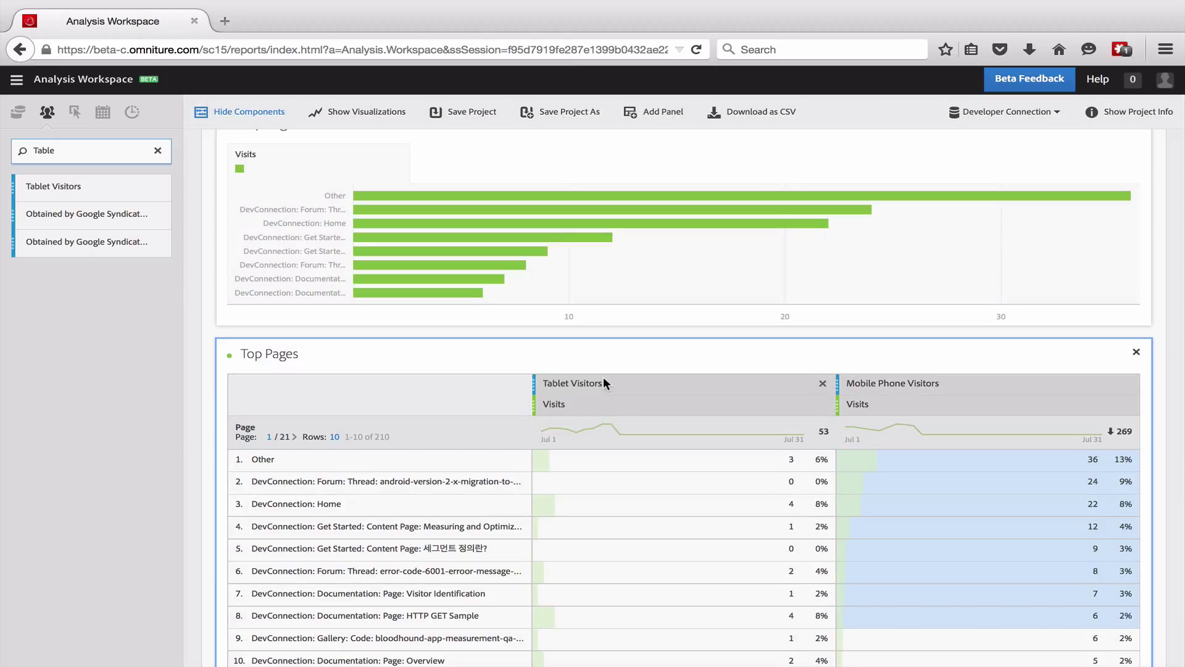
Step: Select rows 1–8 of both Visits columns to chart mobile versus tablet visits
left_click(914, 465)
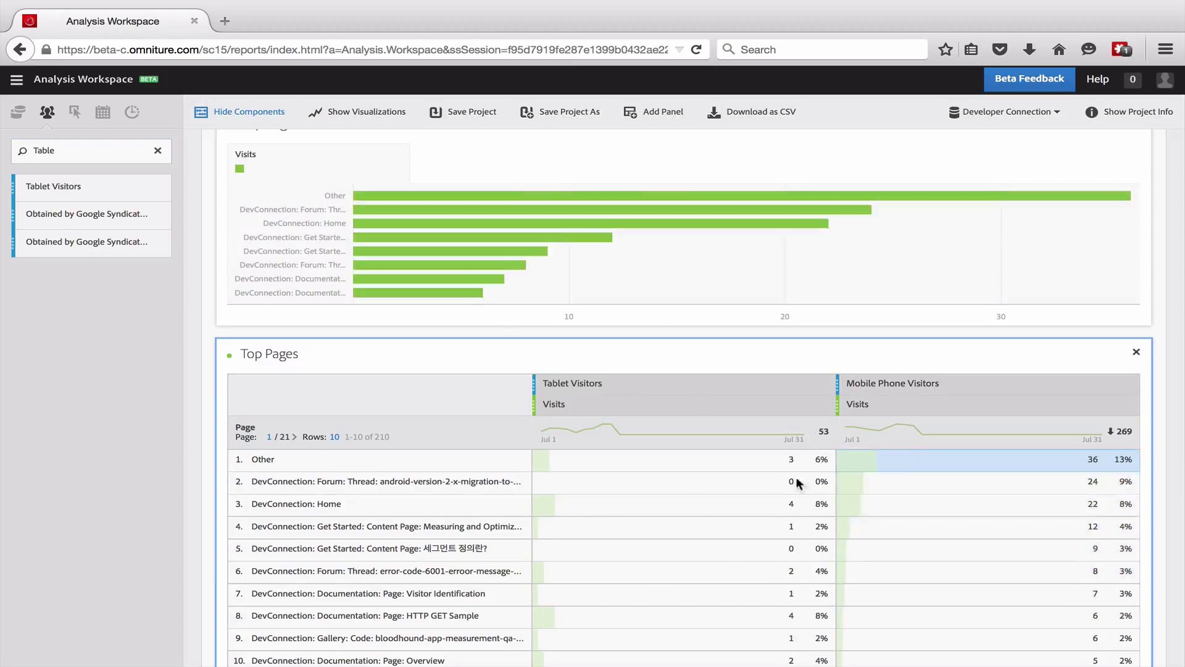
left_click(645, 608, "shift")
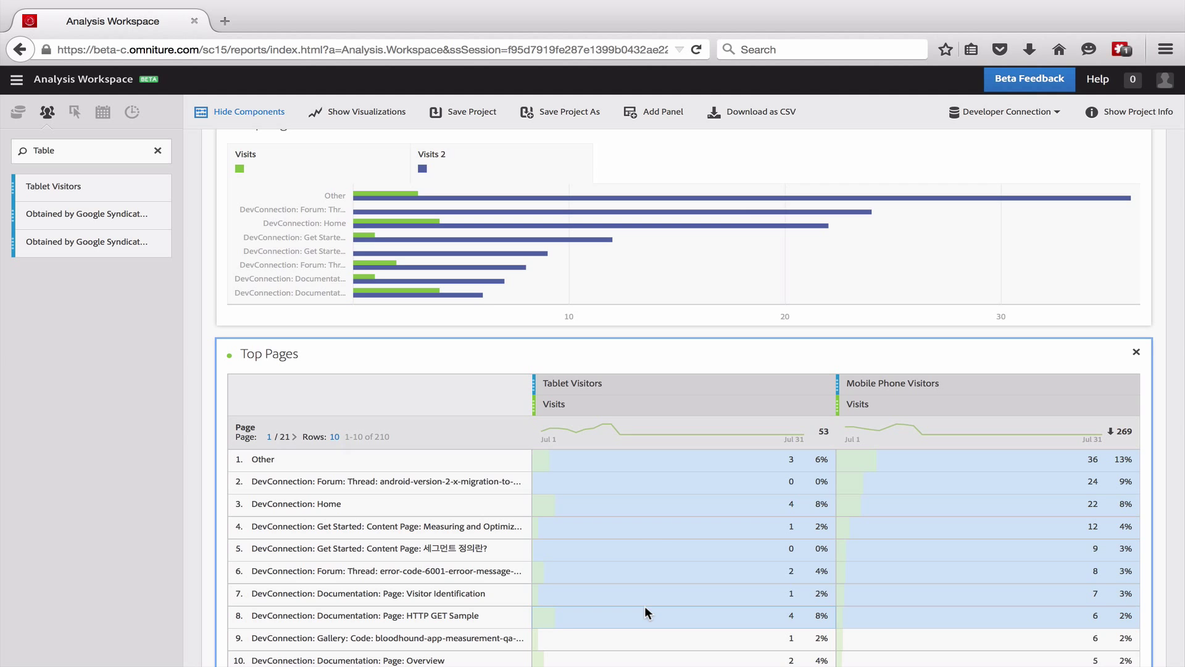
scroll(626, 330, "up", 1)
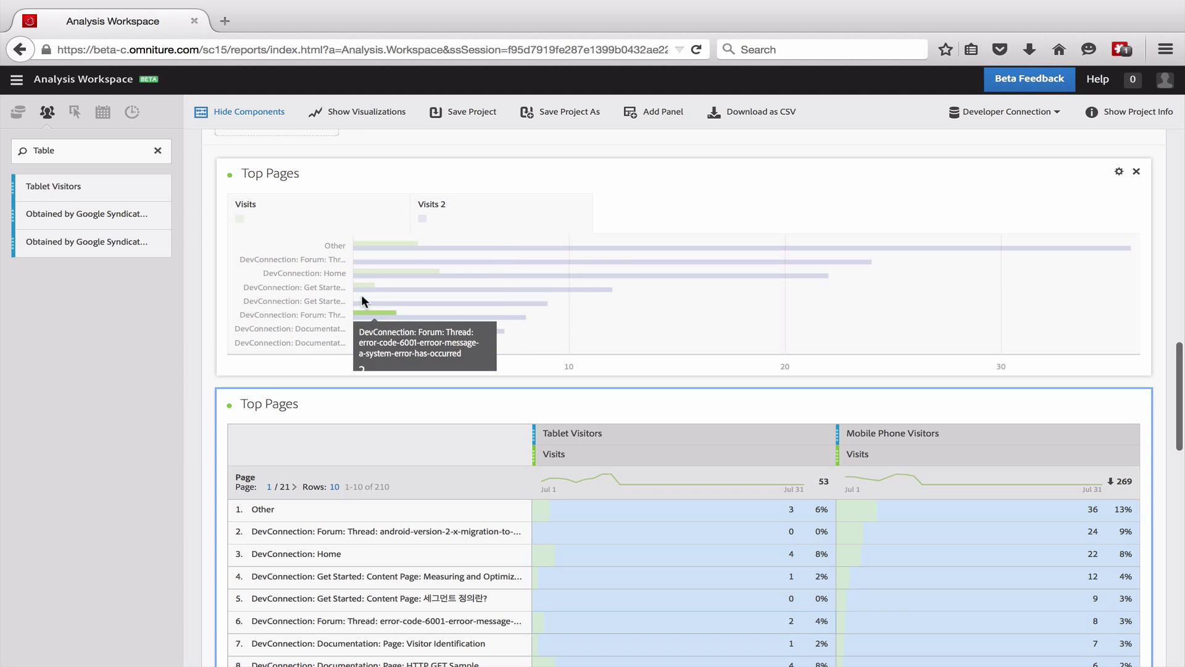
scroll(282, 375, "down", 5)
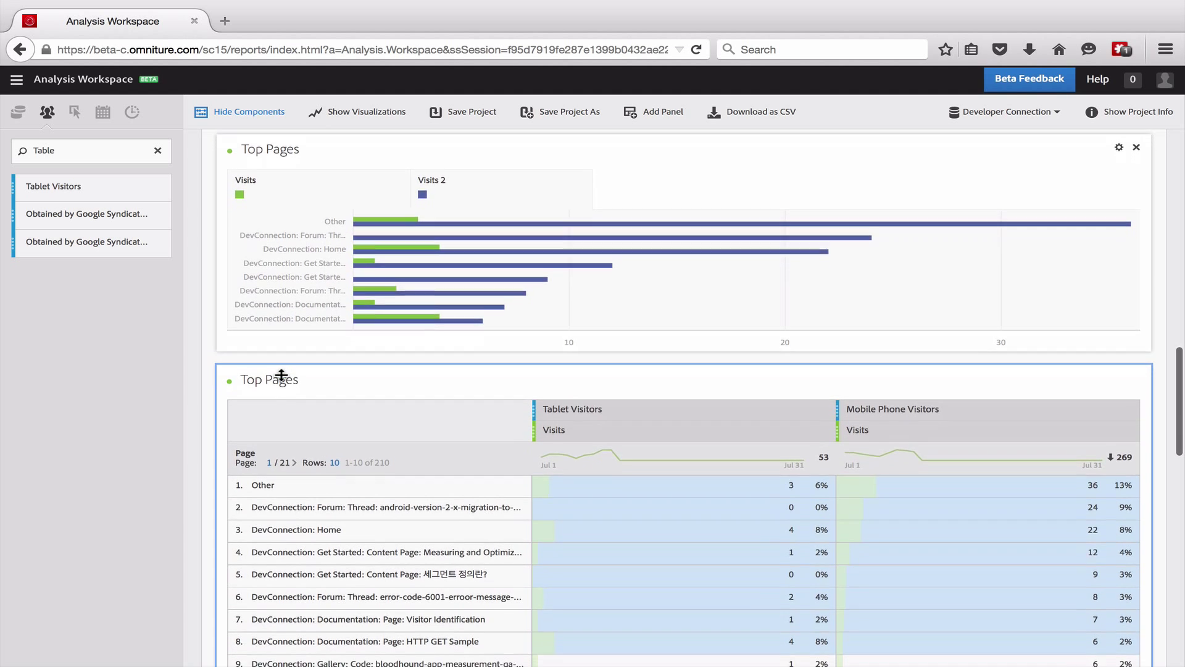
scroll(282, 375, "down", 5)
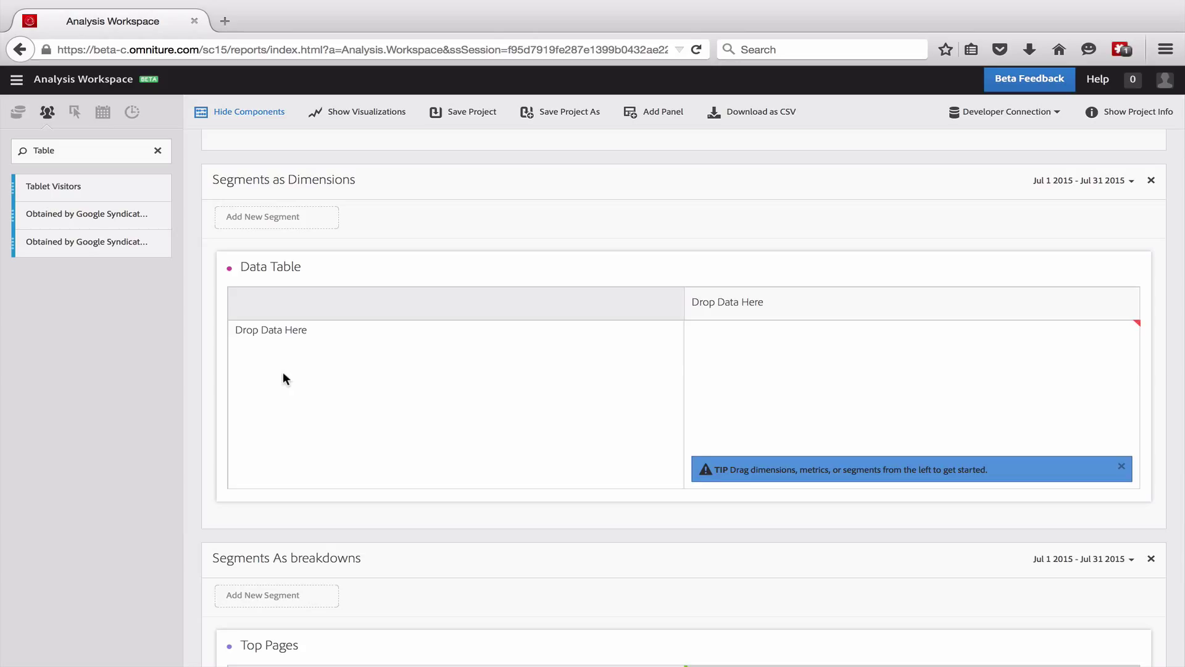
Step: Search 'Visit Num' and drop Visit Number 1 into the data table's rows
left_click_drag(79, 150, 2, 150)
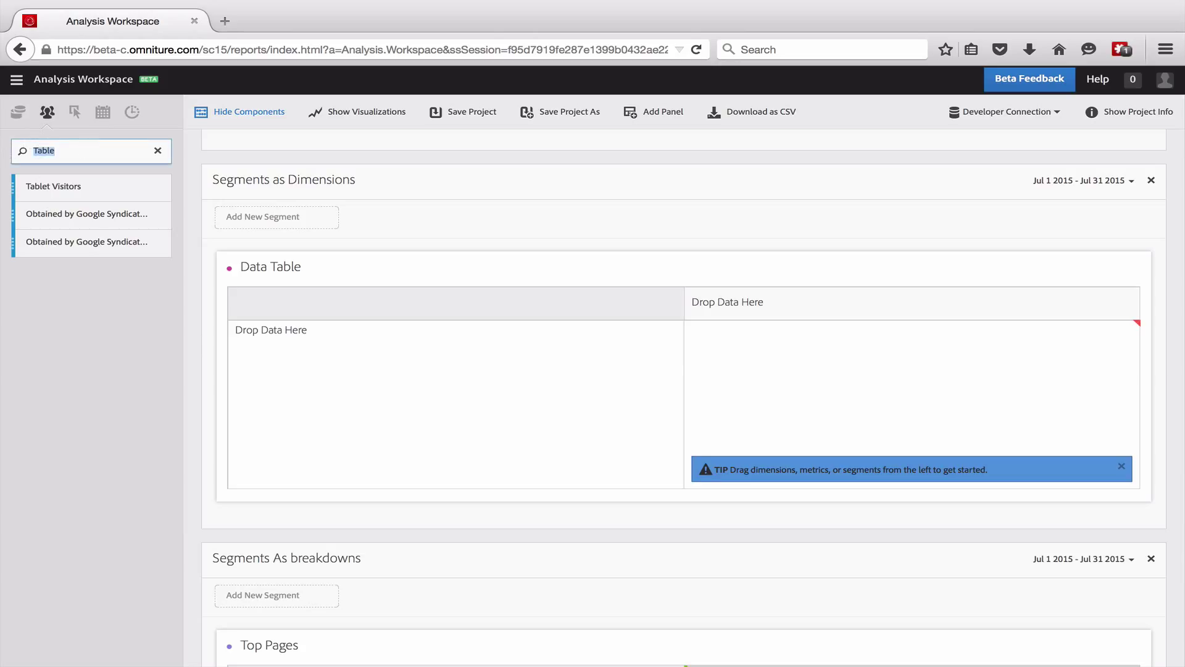
type("Vis")
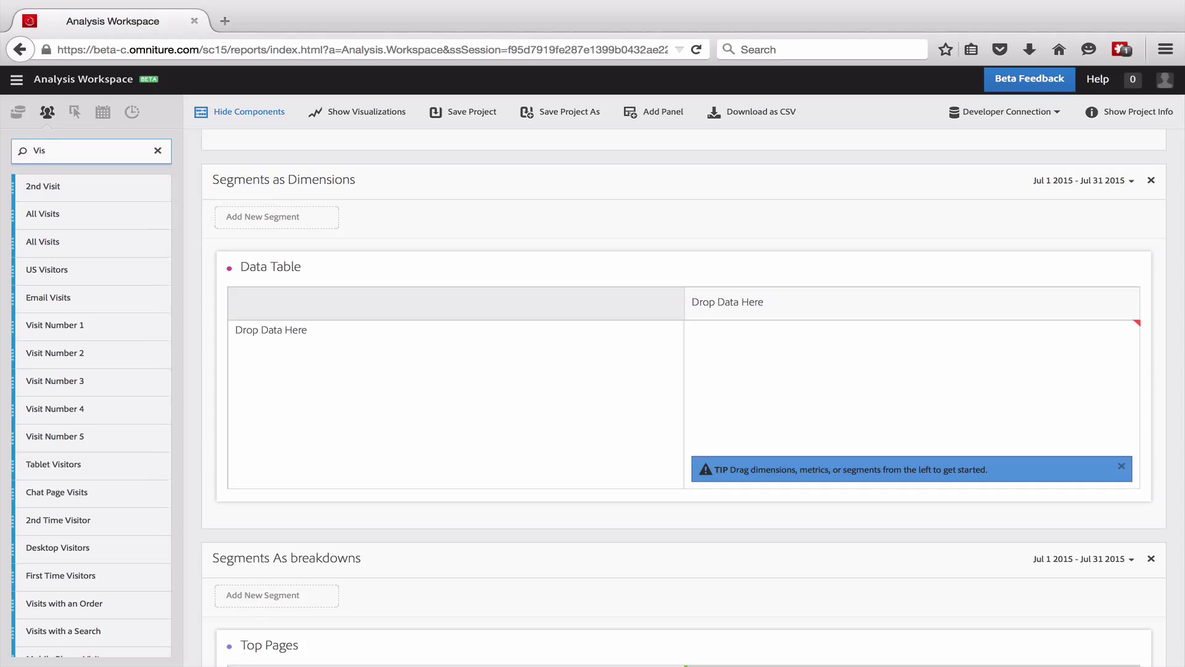
type("it Num")
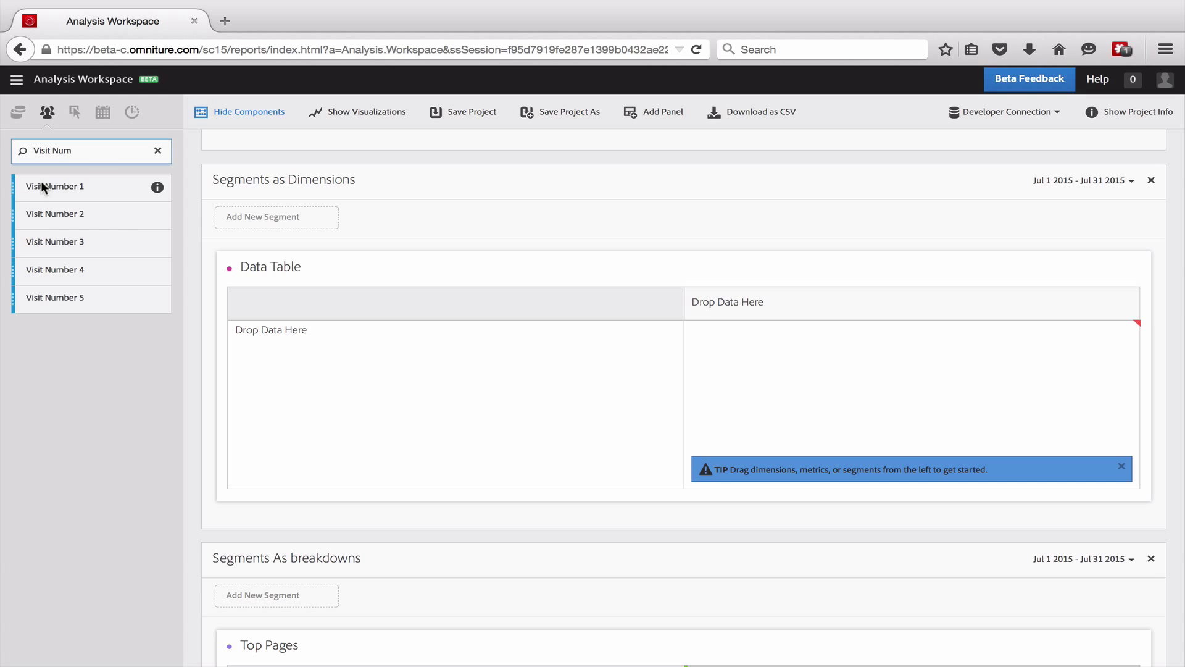
mouse_move(43, 187)
left_click_drag(43, 187, 92, 185)
mouse_move(157, 186)
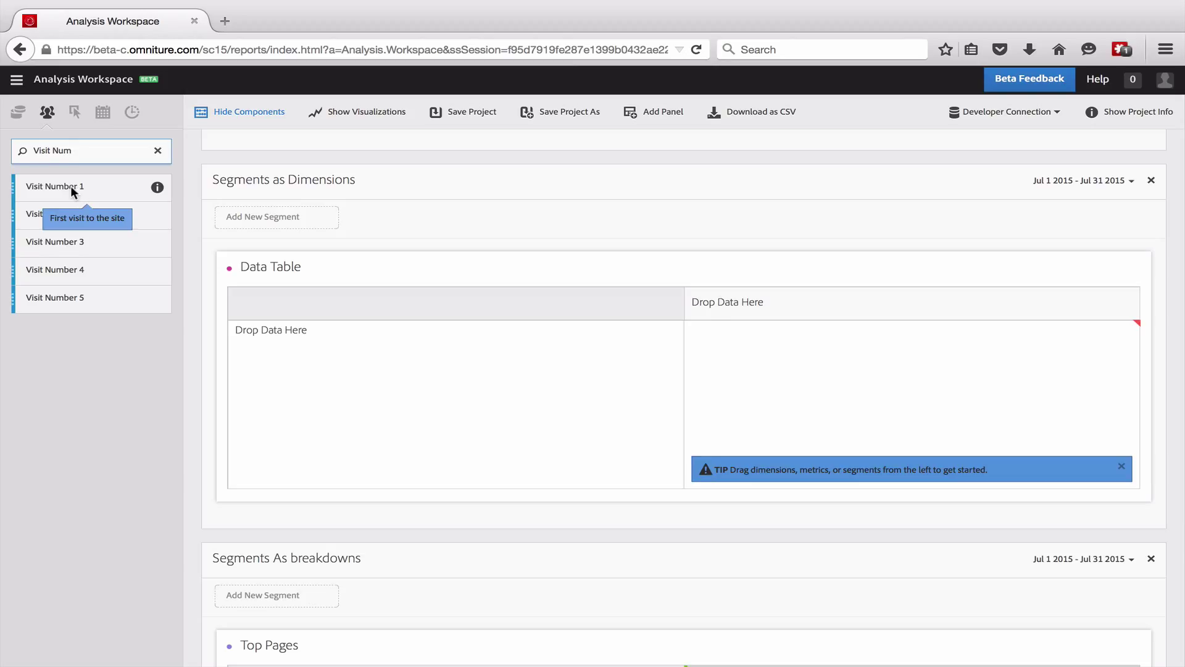
left_click_drag(72, 186, 379, 347)
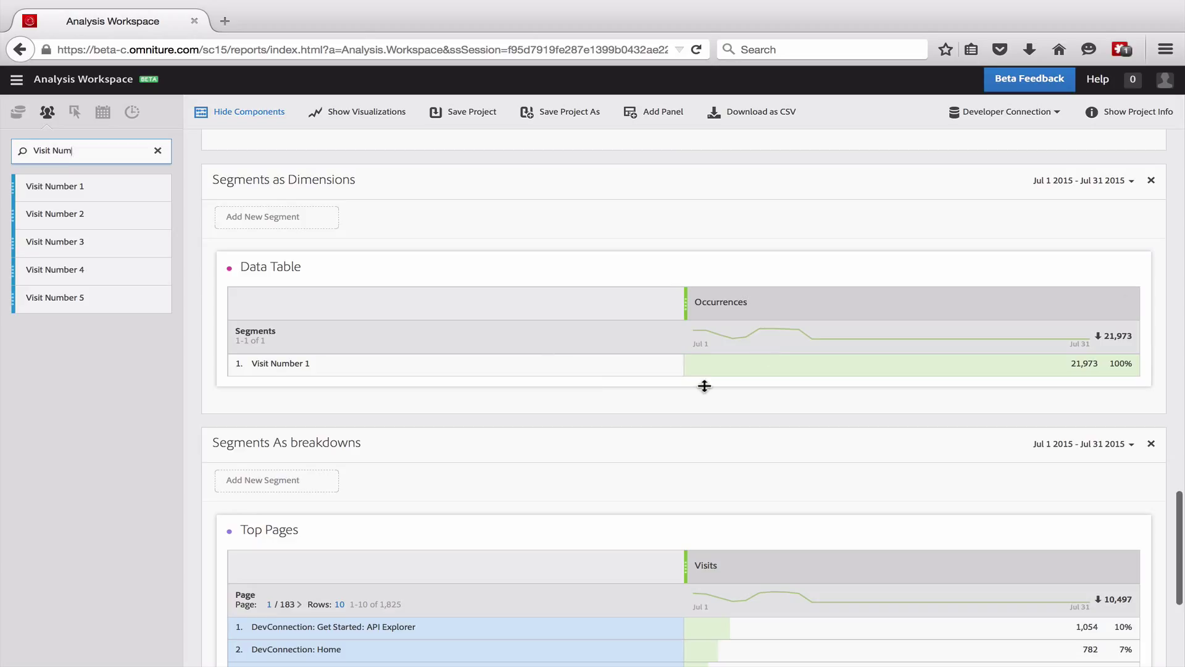
Step: Replace the data table's Occurrences column with a Visits column
left_click(75, 113)
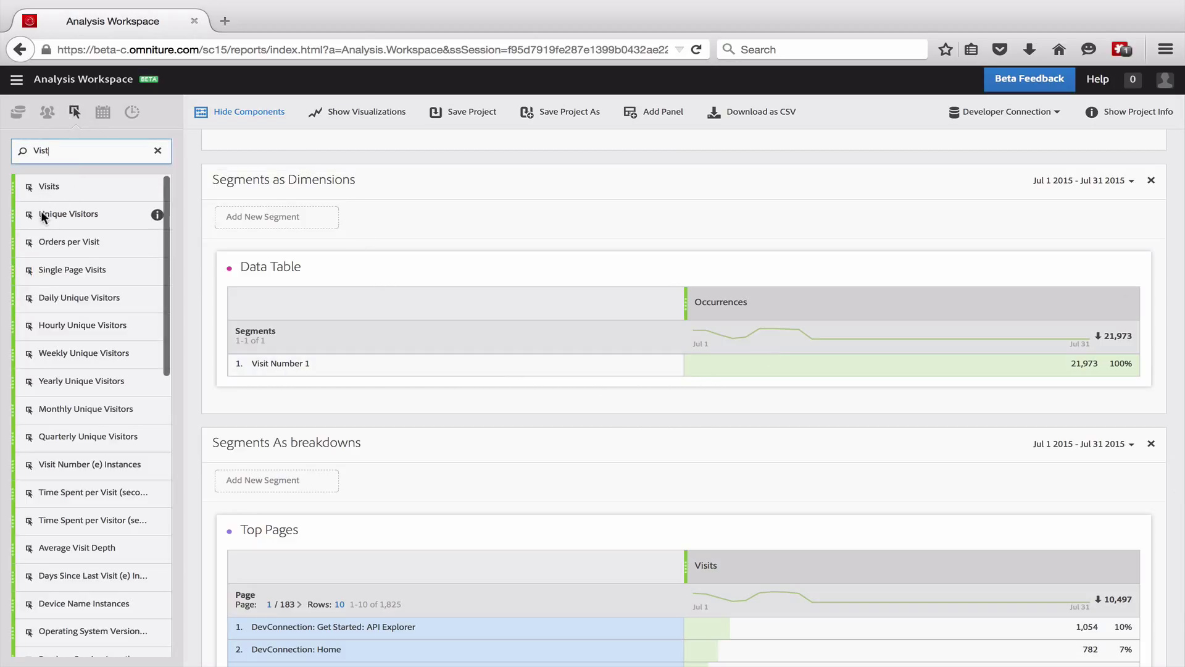
left_click_drag(49, 186, 747, 305)
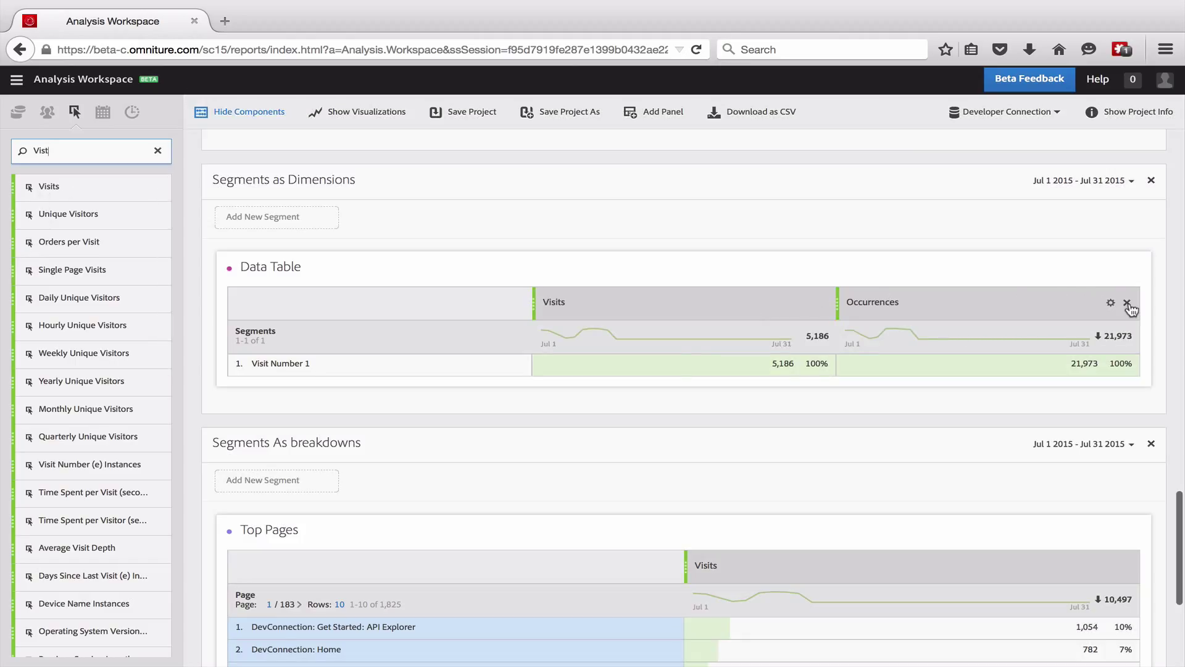
left_click(1128, 303)
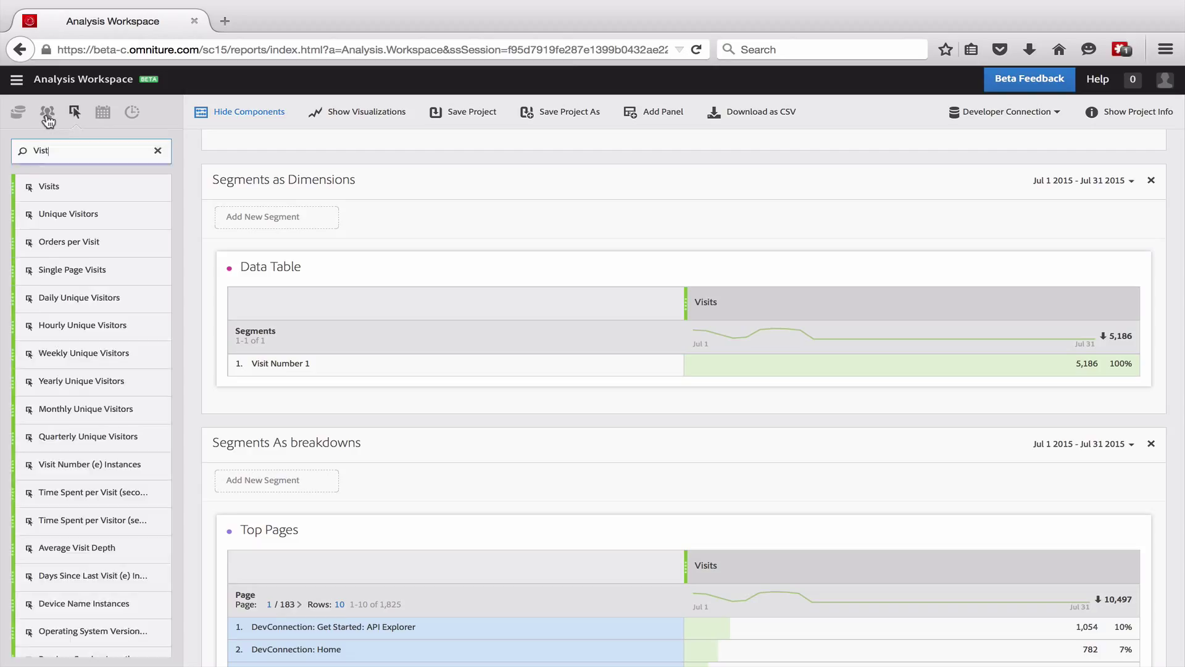
Step: Add the Visit Number 2, 3 and 4 segments as table rows
left_click(47, 112)
type("Visit Num")
left_click_drag(64, 213, 309, 340)
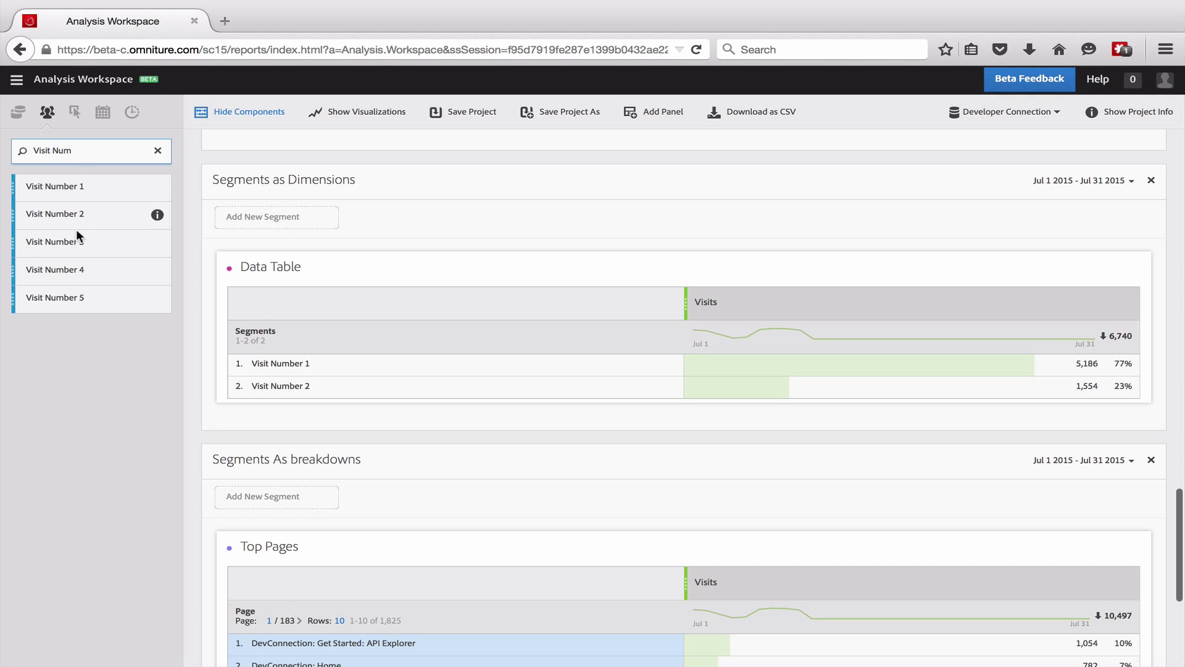
left_click_drag(121, 241, 305, 335)
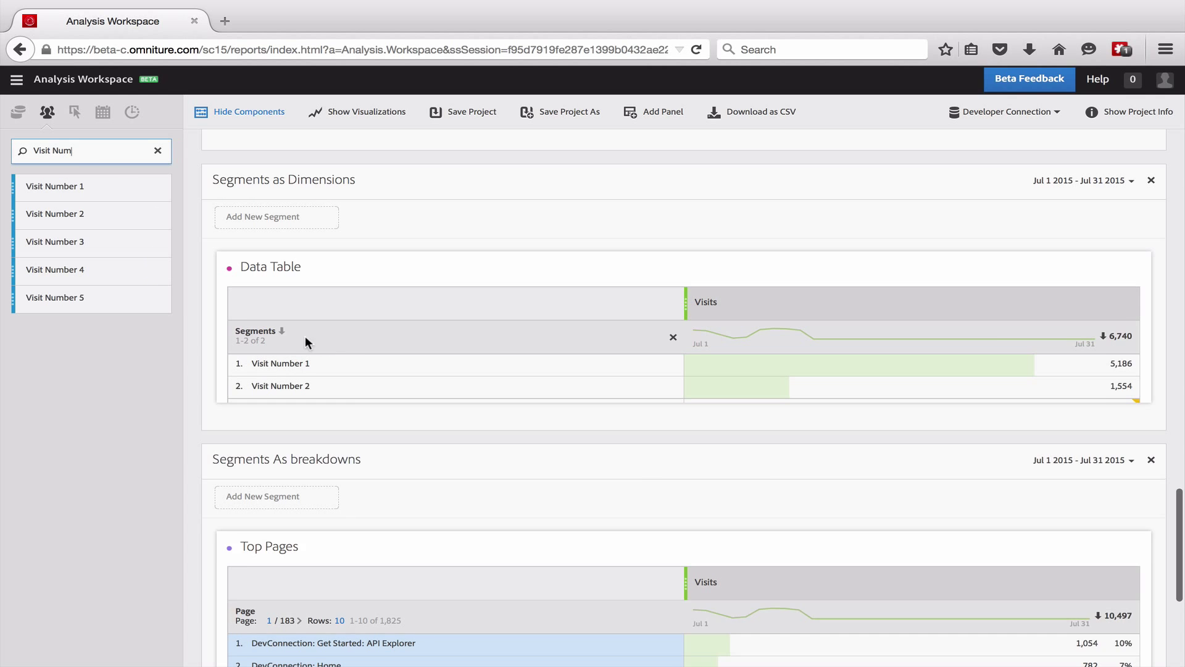
left_click_drag(61, 265, 339, 334)
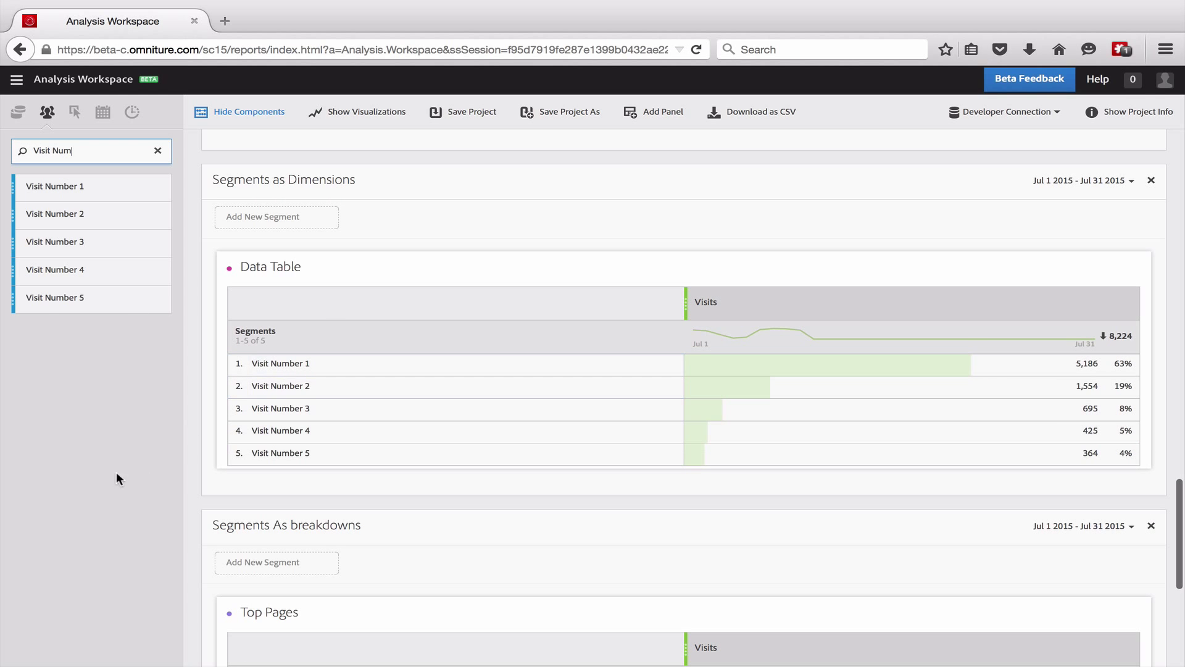
Step: Sort the table ascending by segment name so Visit Number 1 comes first
left_click(283, 334)
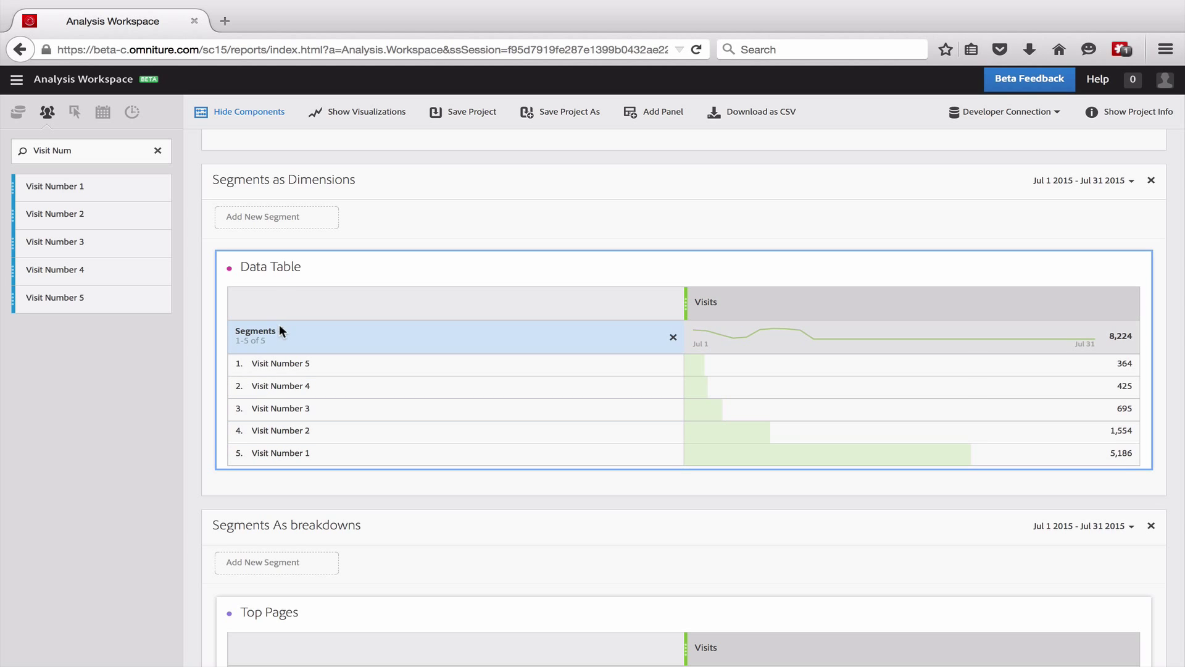
left_click(282, 334)
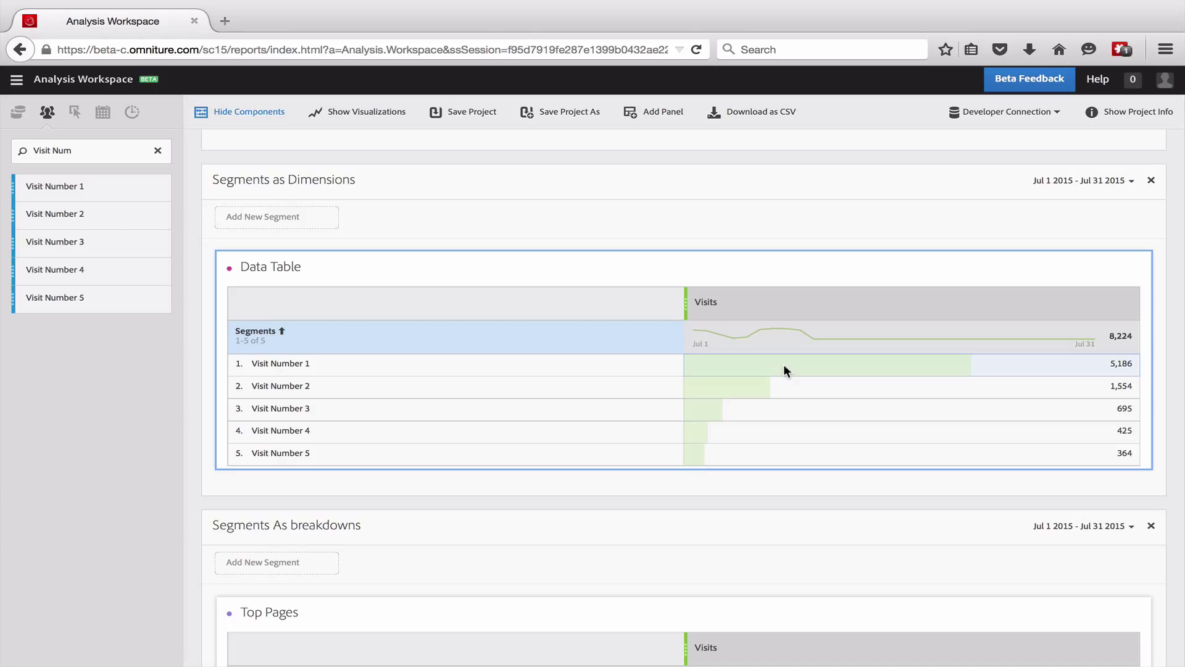
Step: Add a PV/Visit column to the data table and re-sort rows Visit Number 1 to 5
left_click(74, 113)
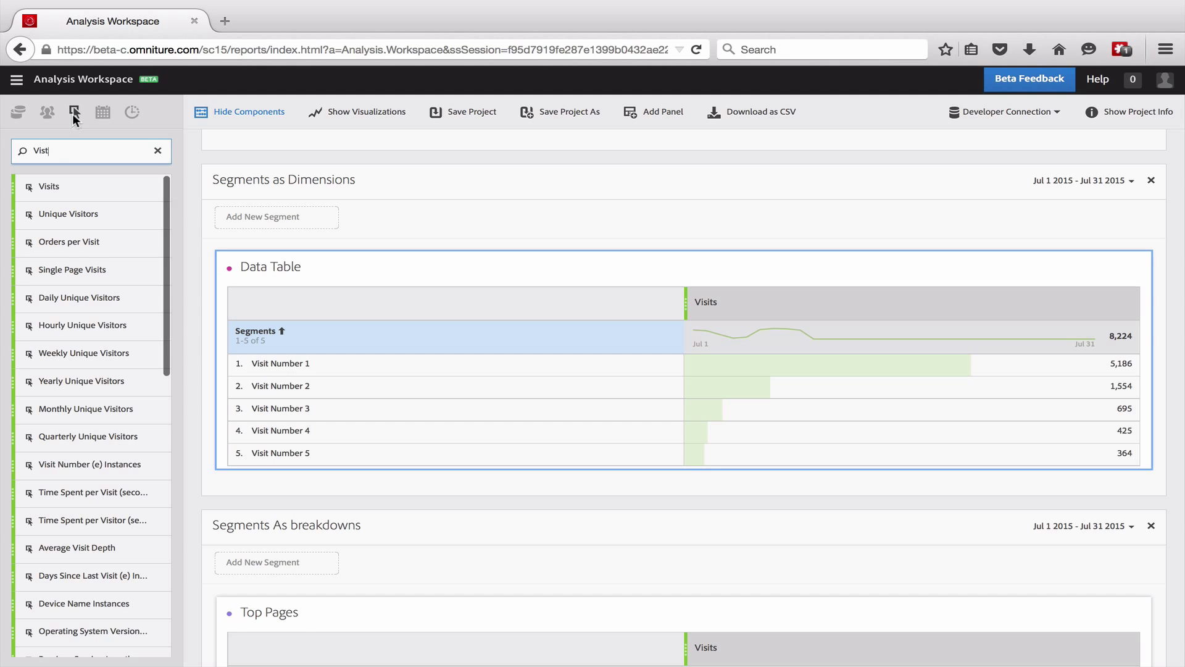
double_click(66, 150)
type("PAe")
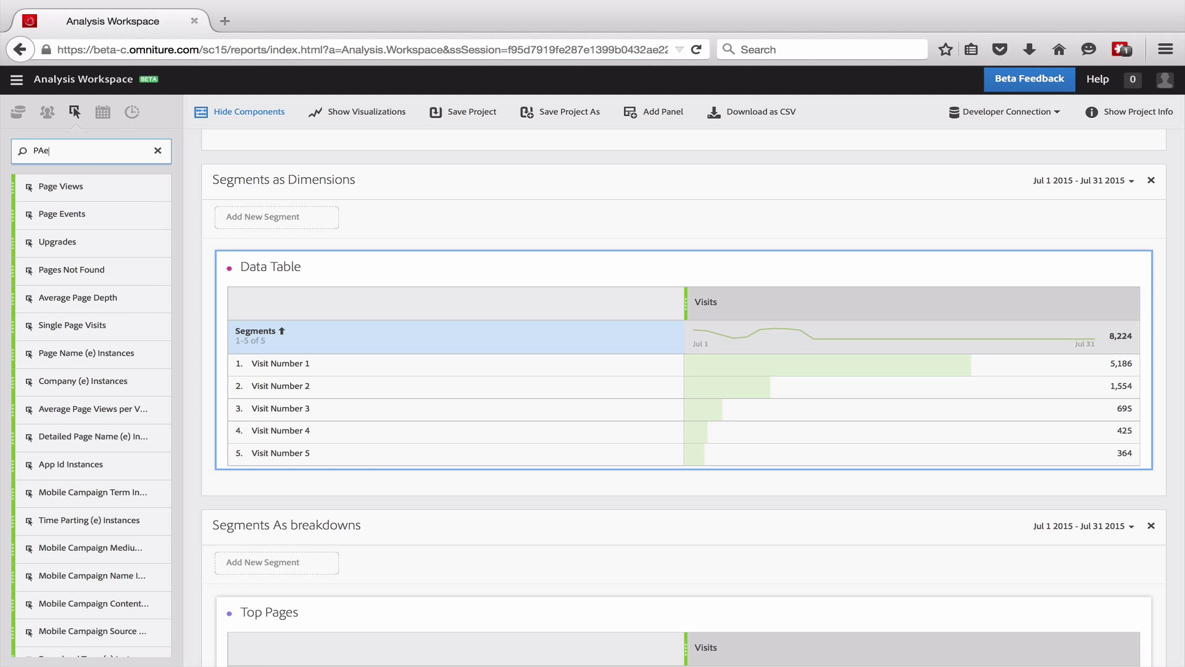
key("BackSpace")
key("BackSpace")
type("ag")
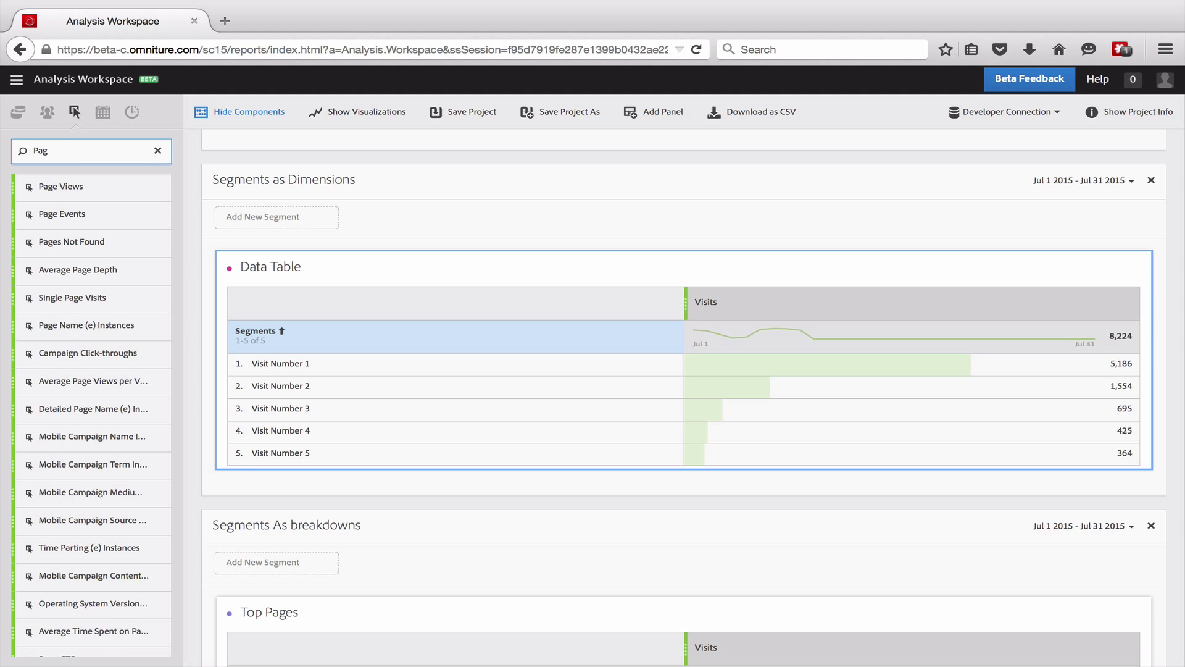
type("es")
key("BackSpace")
key("BackSpace")
key("BackSpace")
key("BackSpace")
type("V")
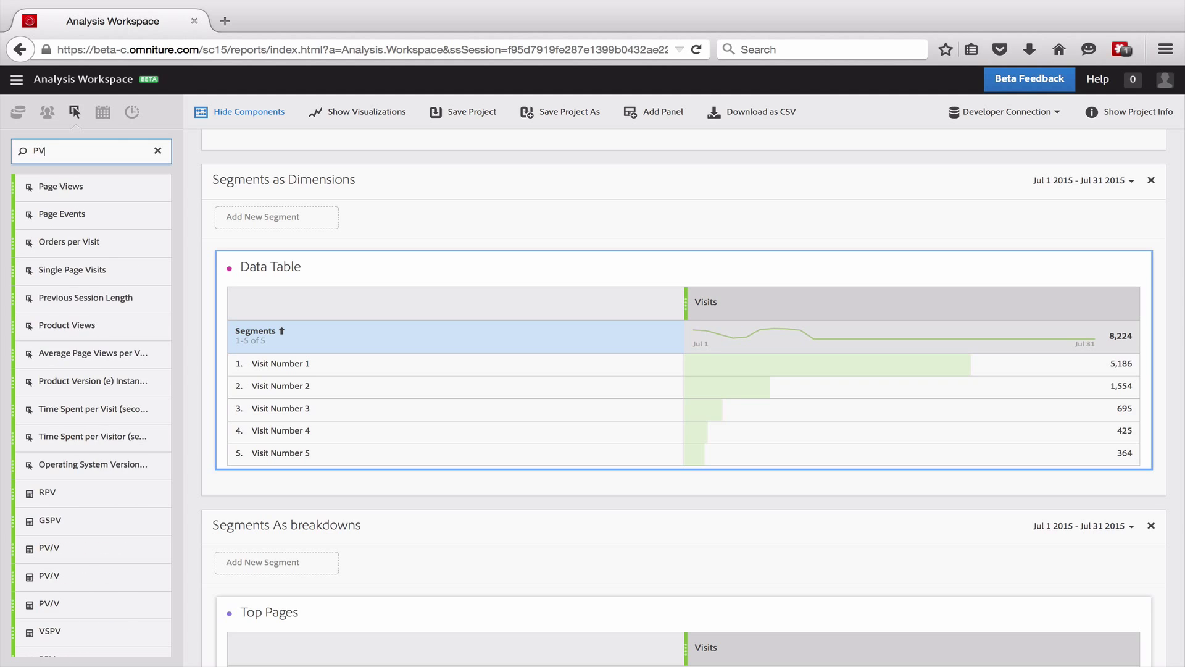
type("/Visi")
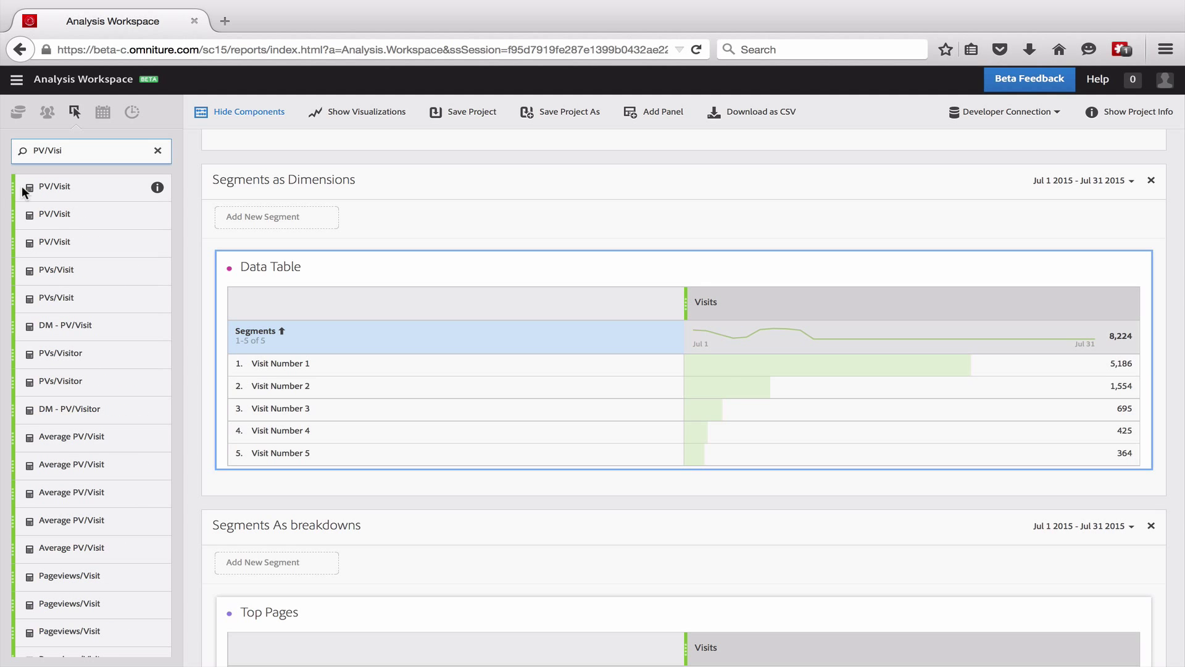
left_click_drag(41, 194, 687, 308)
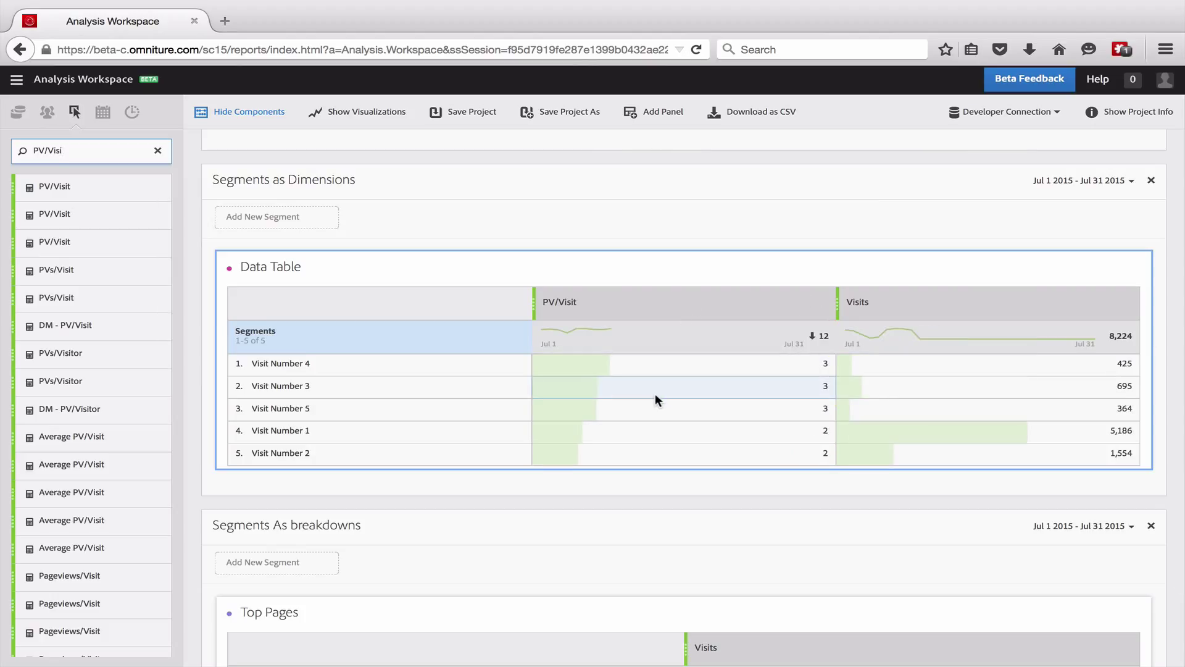
left_click(283, 334)
left_click(282, 334)
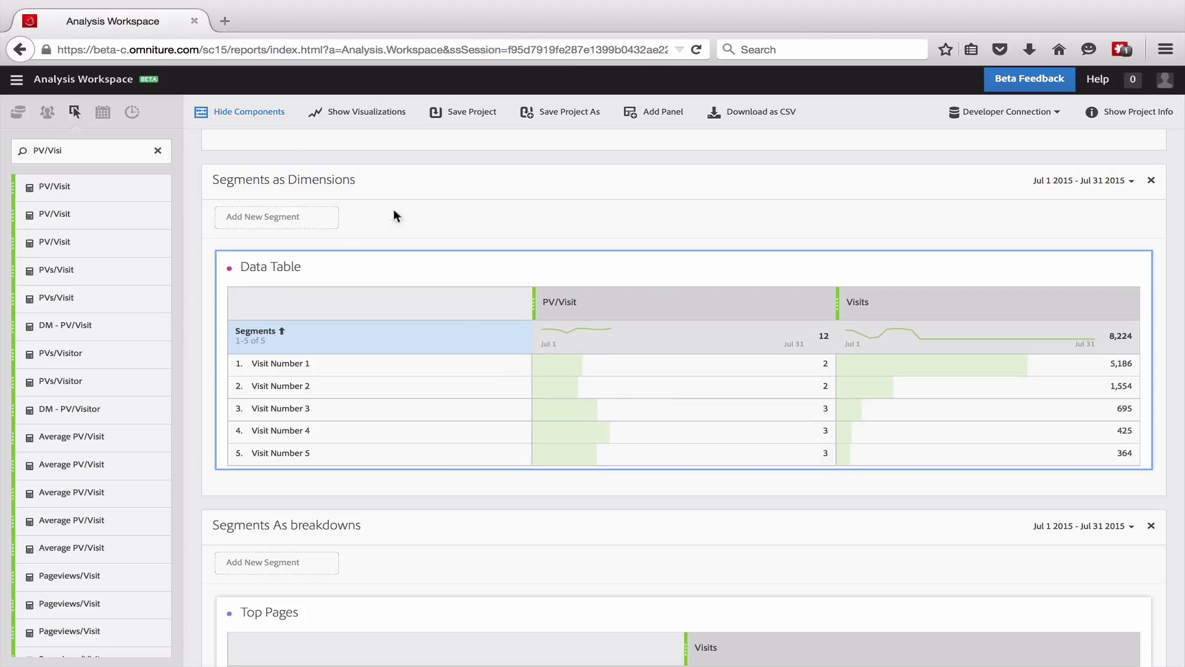
Step: Place a Bar visualization above the data table and plot rows Visit Number 1–5
left_click(378, 111)
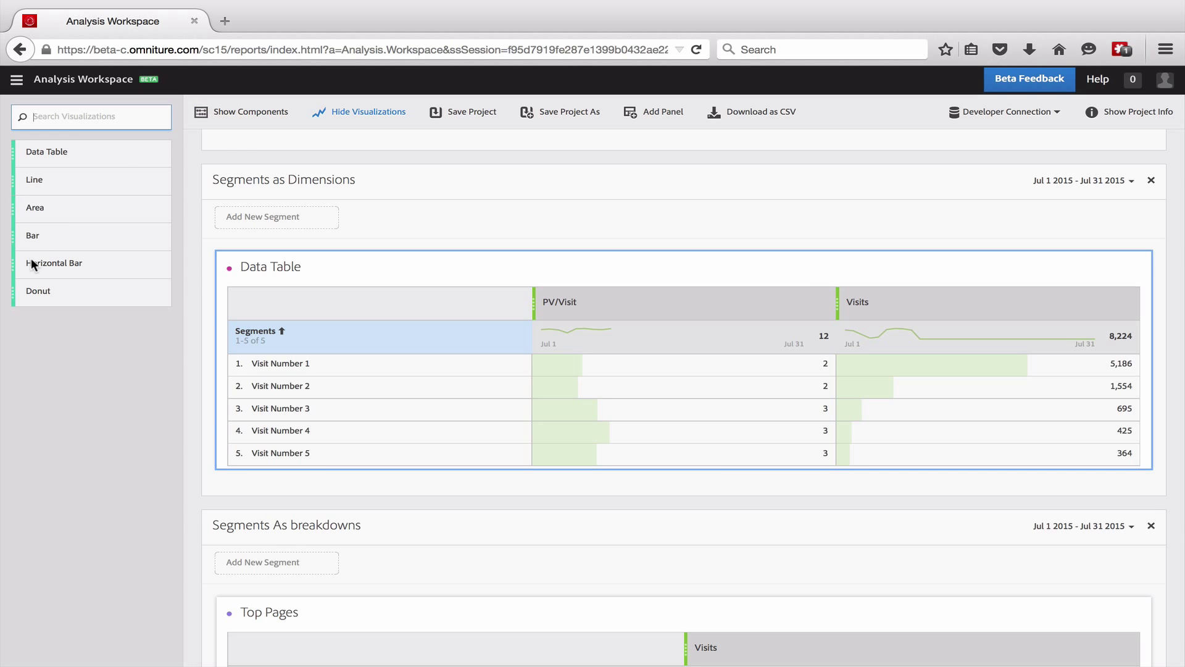
left_click_drag(29, 235, 494, 307)
scroll(492, 307, "down", 3)
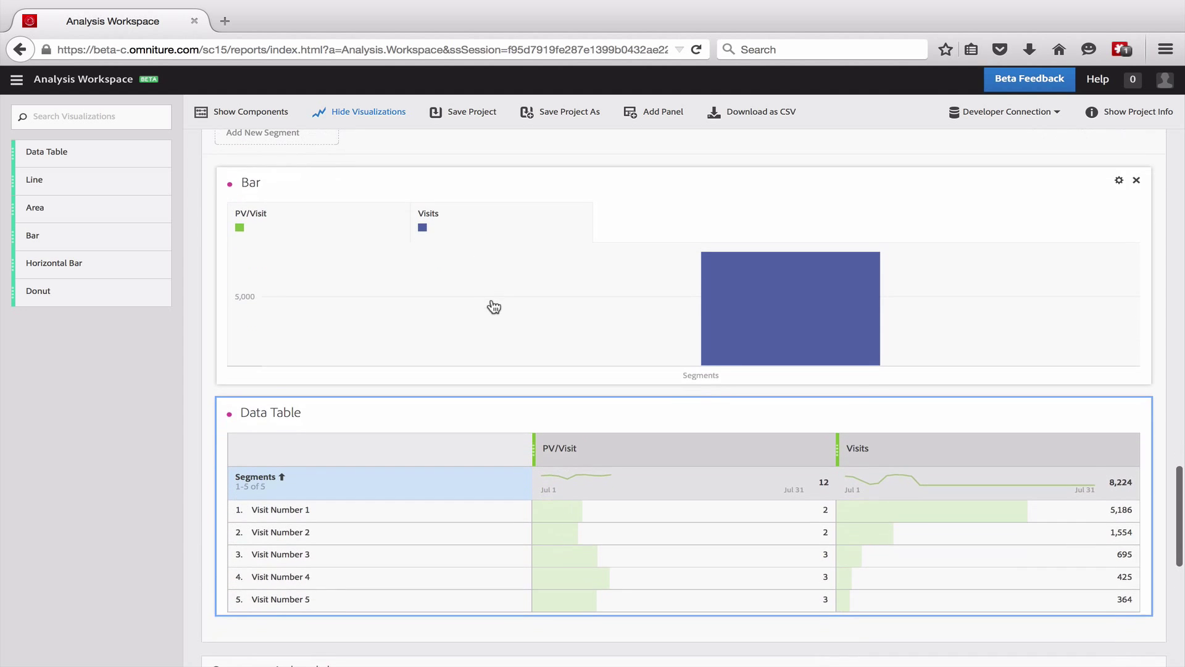
left_click_drag(491, 403, 884, 485)
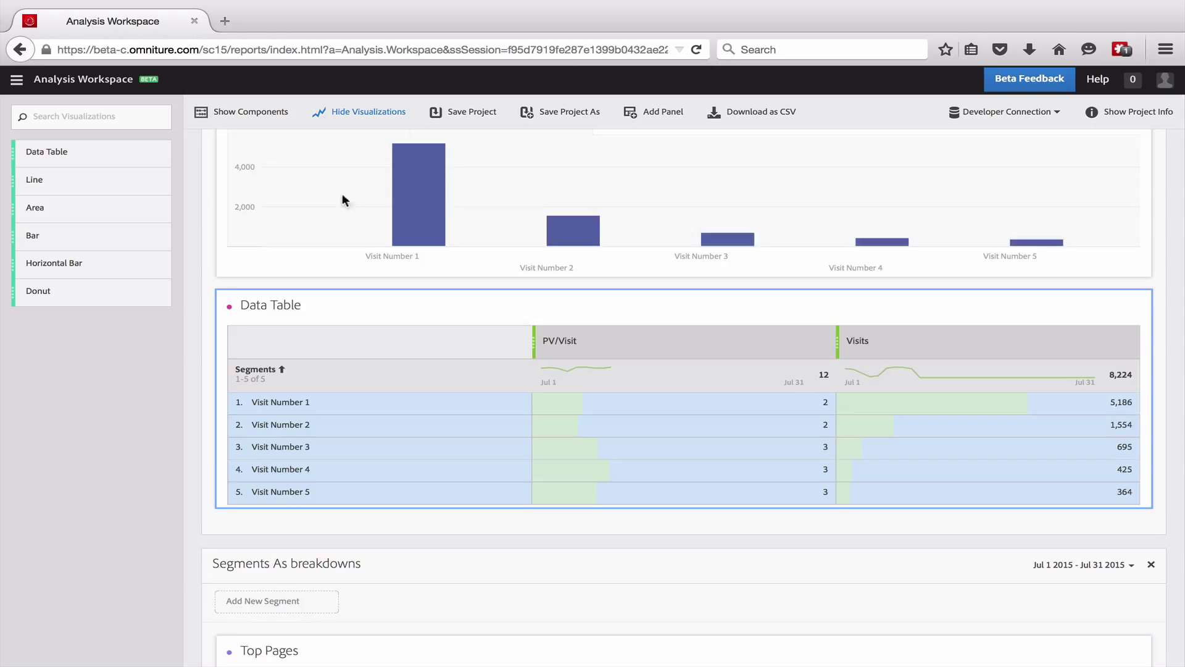
scroll(272, 253, "up", 1)
scroll(273, 253, "up", 1)
mouse_move(417, 264)
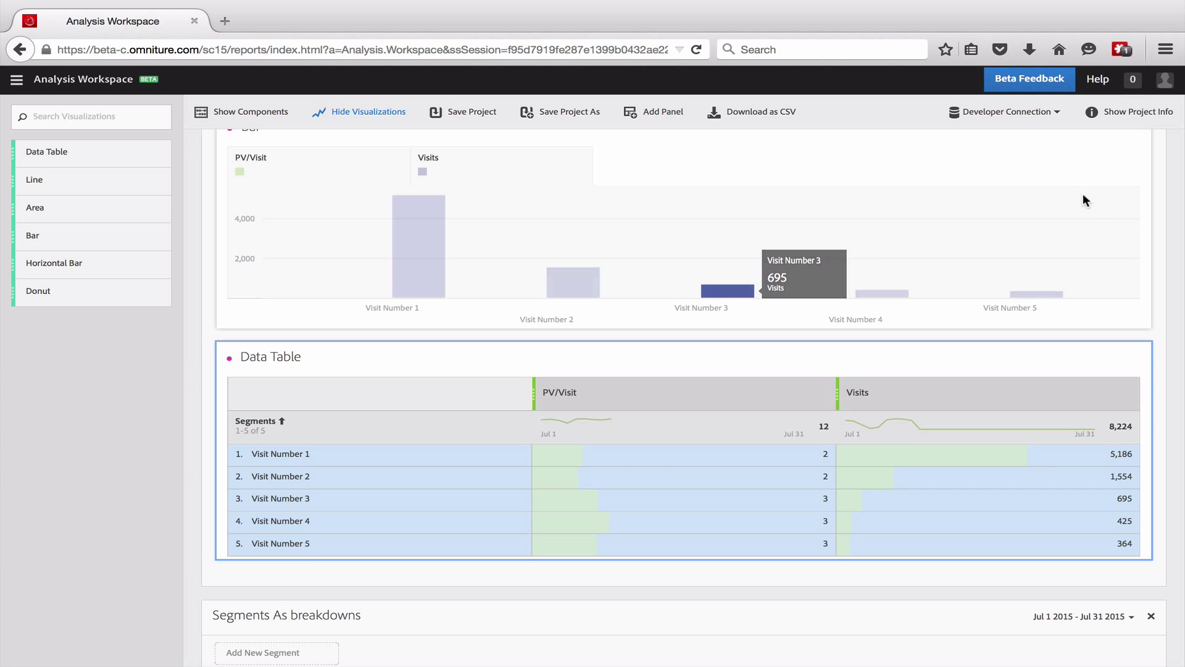
scroll(1084, 195, "up", 1)
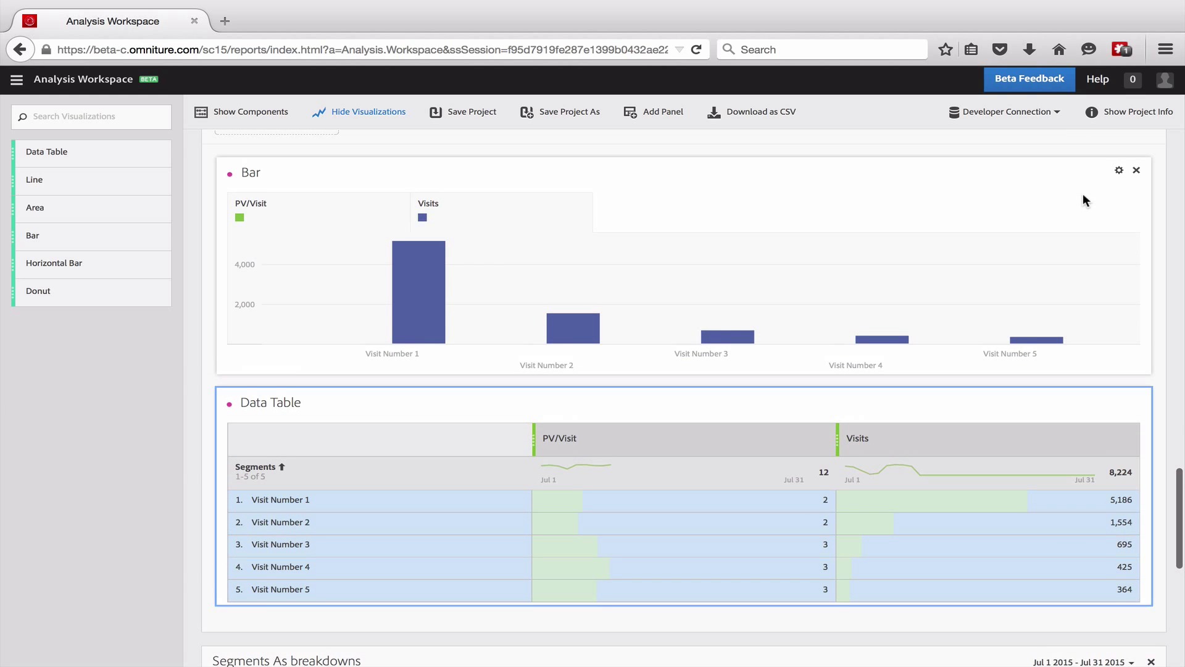
Step: Enable a dual axis in the bar chart settings so PV/Visit and Visits use separate axes
left_click(1121, 172)
left_click(983, 350)
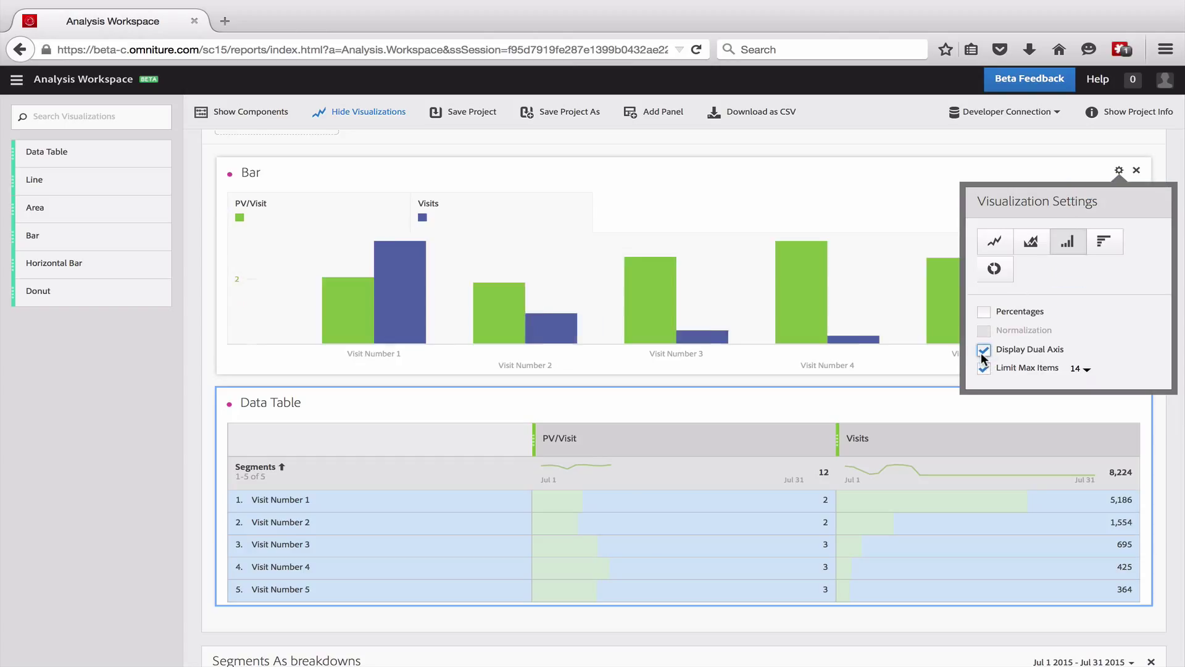
left_click(796, 178)
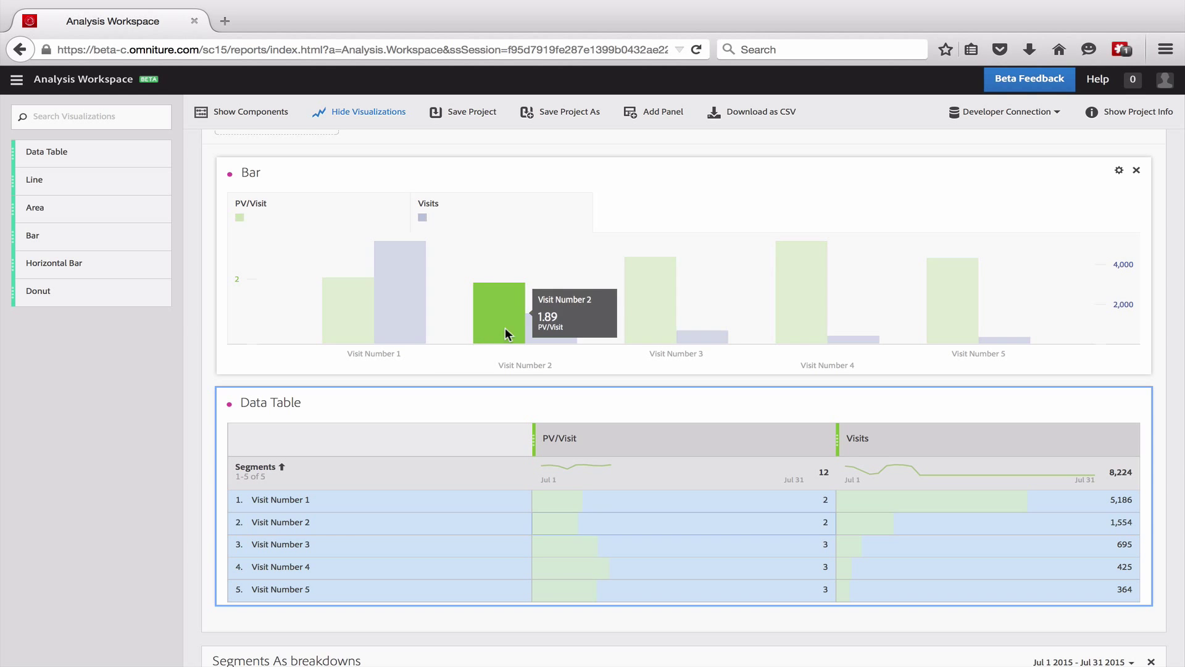
mouse_move(801, 290)
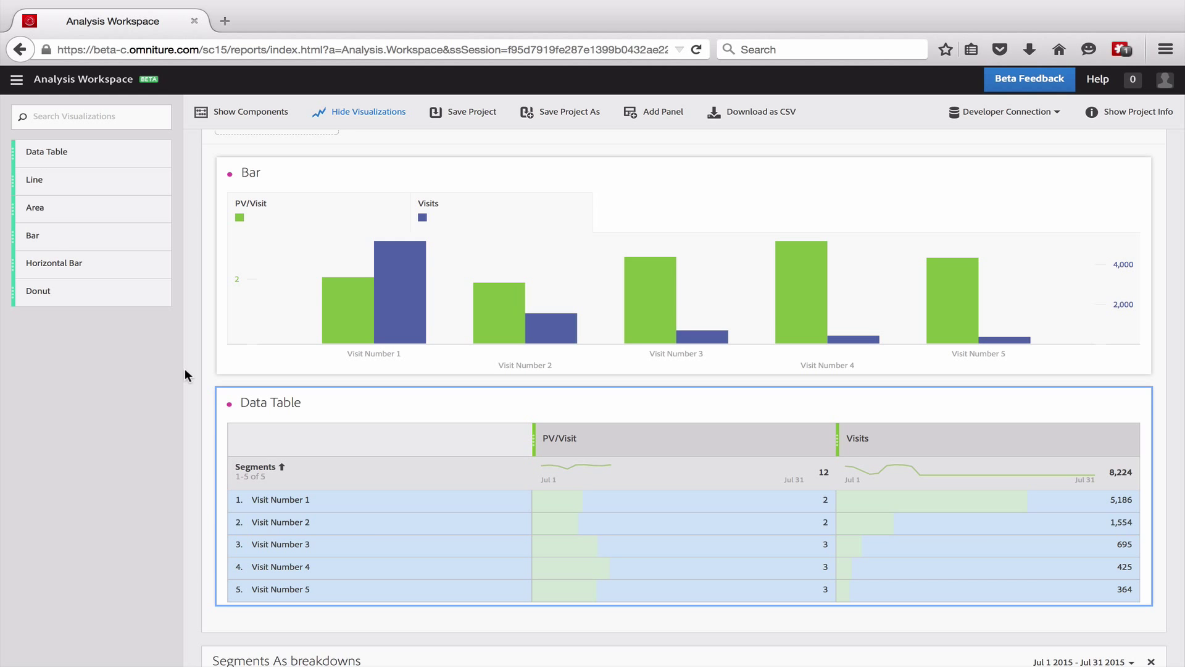
scroll(185, 370, "down", 3)
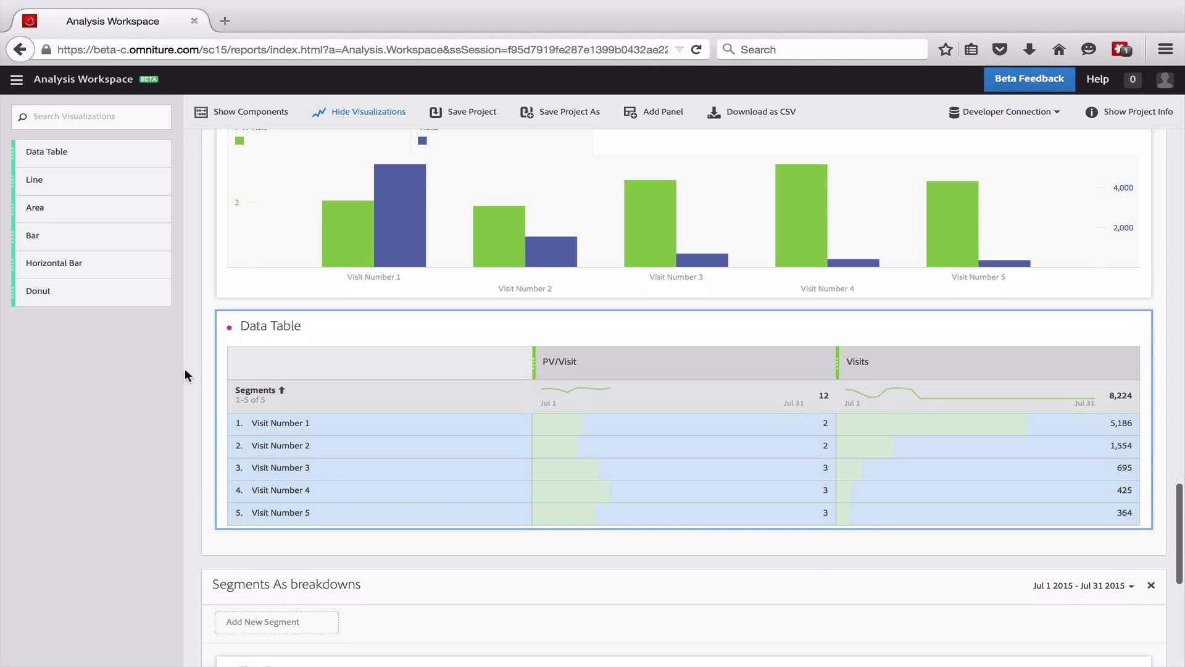
Step: Show the Segments component list and delete the PV/Visit column from the table
scroll(184, 370, "up", 1)
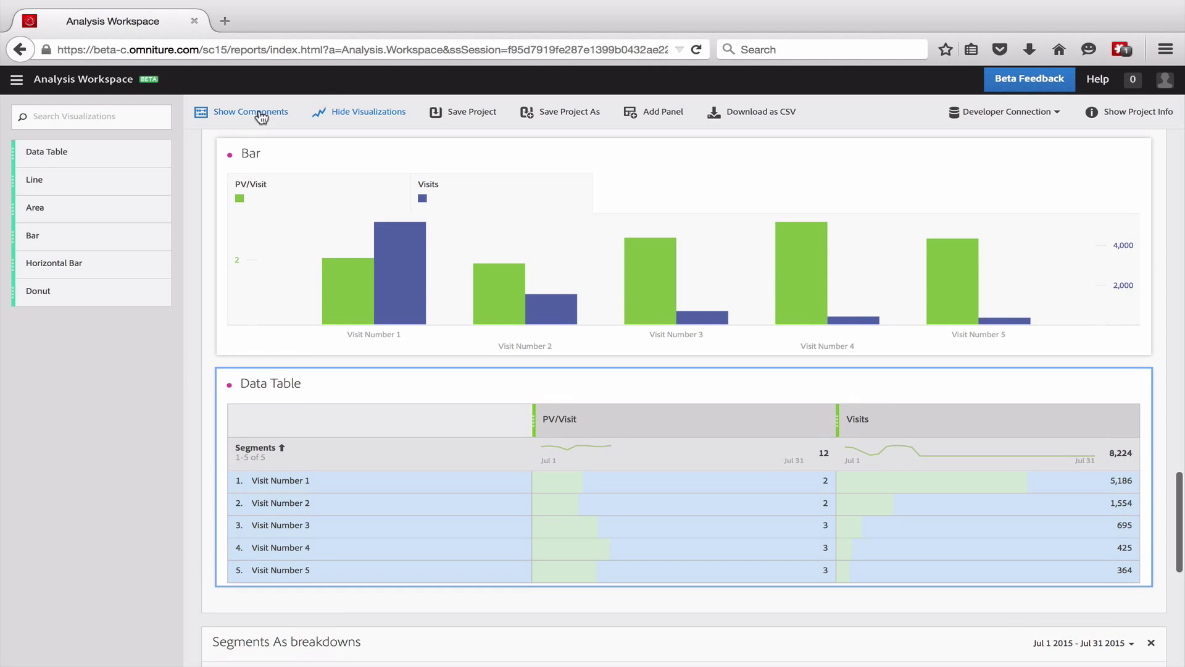
left_click(242, 117)
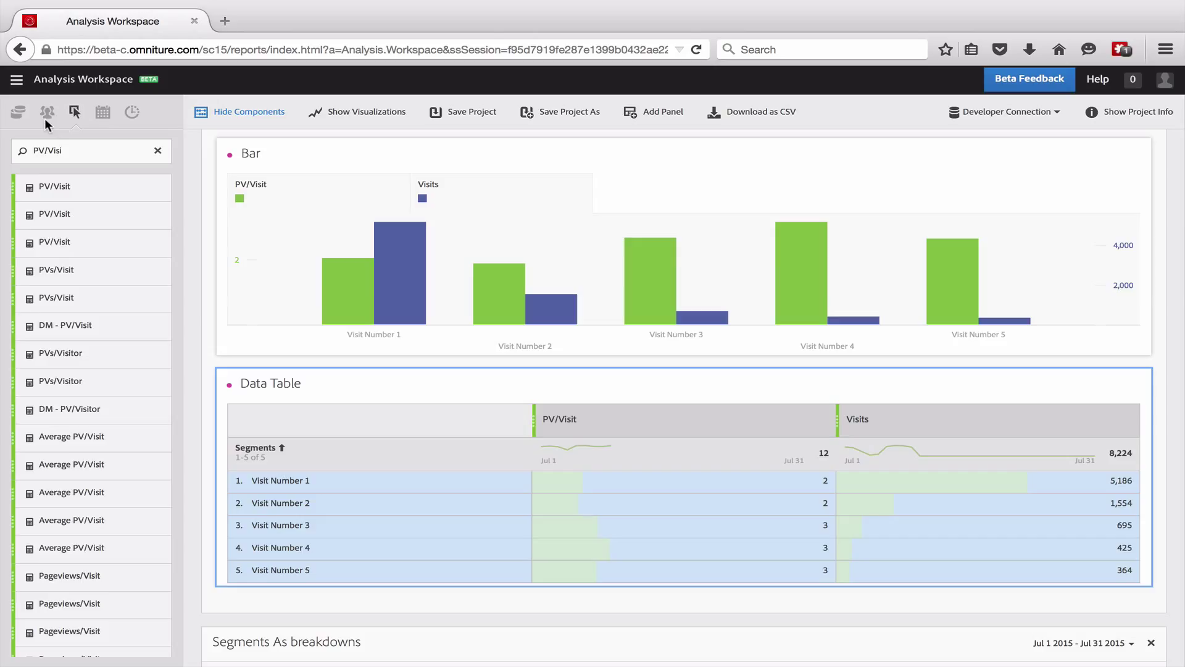
left_click(47, 115)
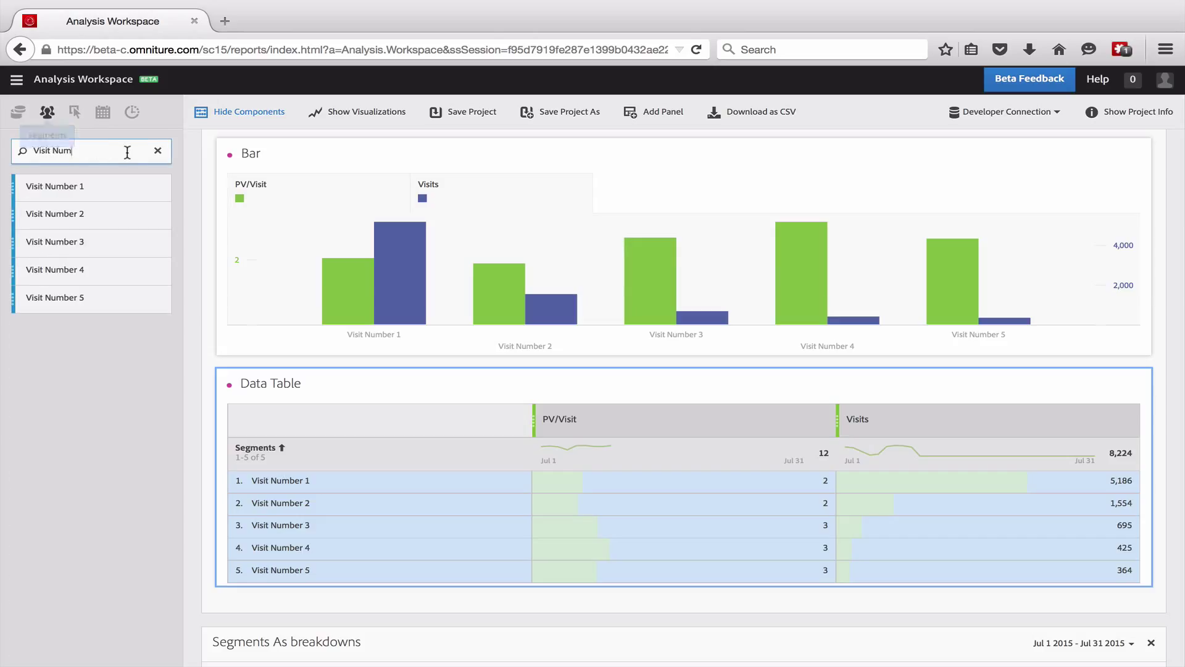
left_click_drag(124, 151, 2, 147)
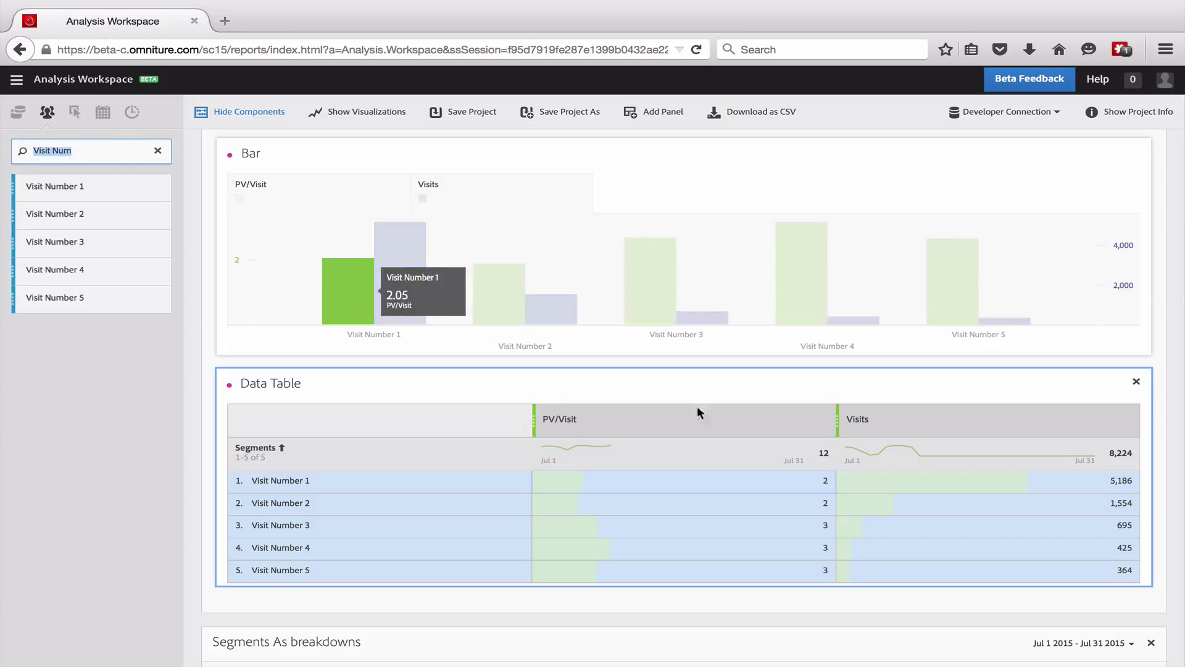
left_click(825, 420)
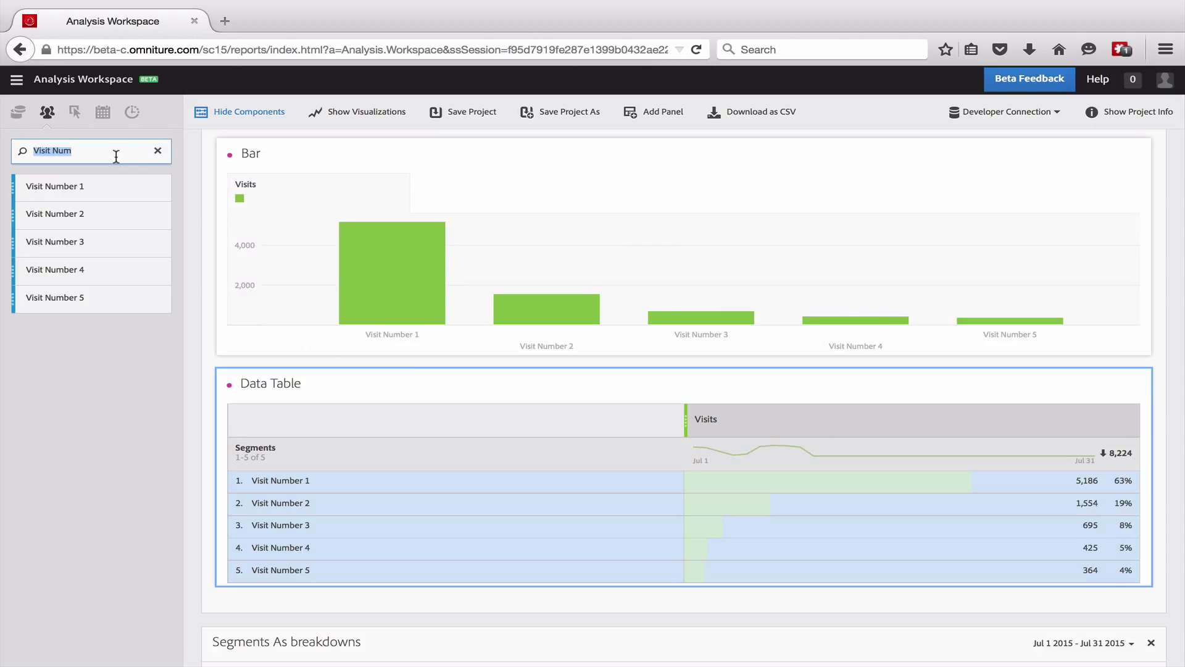
Step: Search 'Mbil' and apply Mobile Phone Visitors to the Visits column, cutting it to 268 visits
type("Mbil")
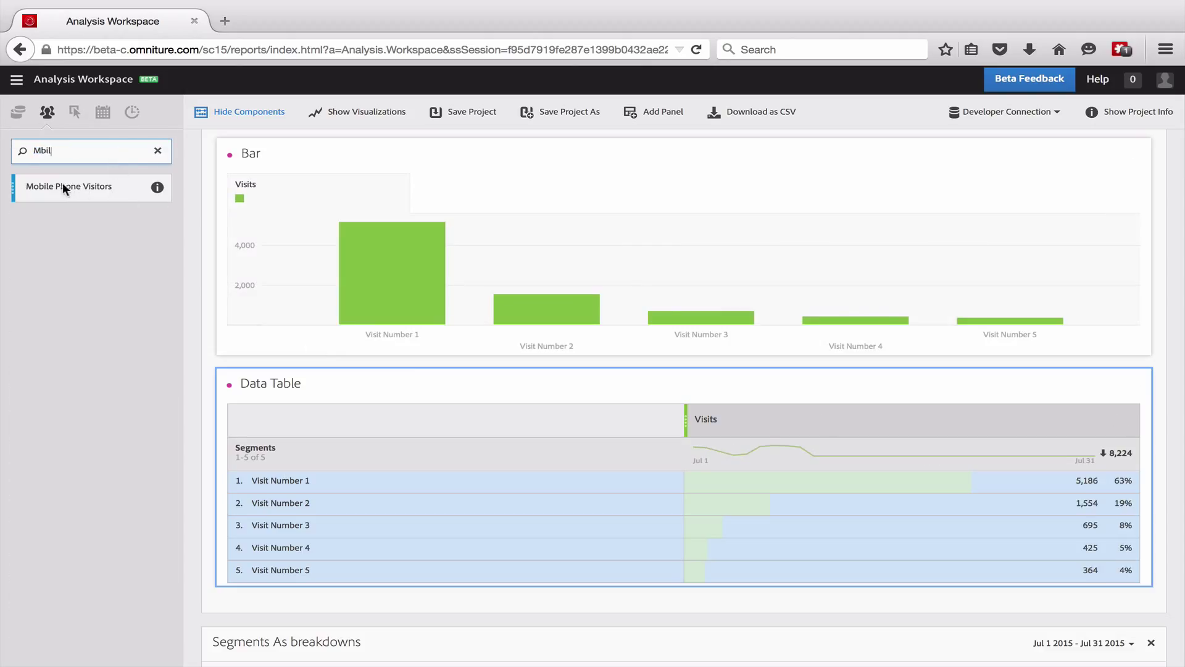
left_click_drag(62, 184, 743, 404)
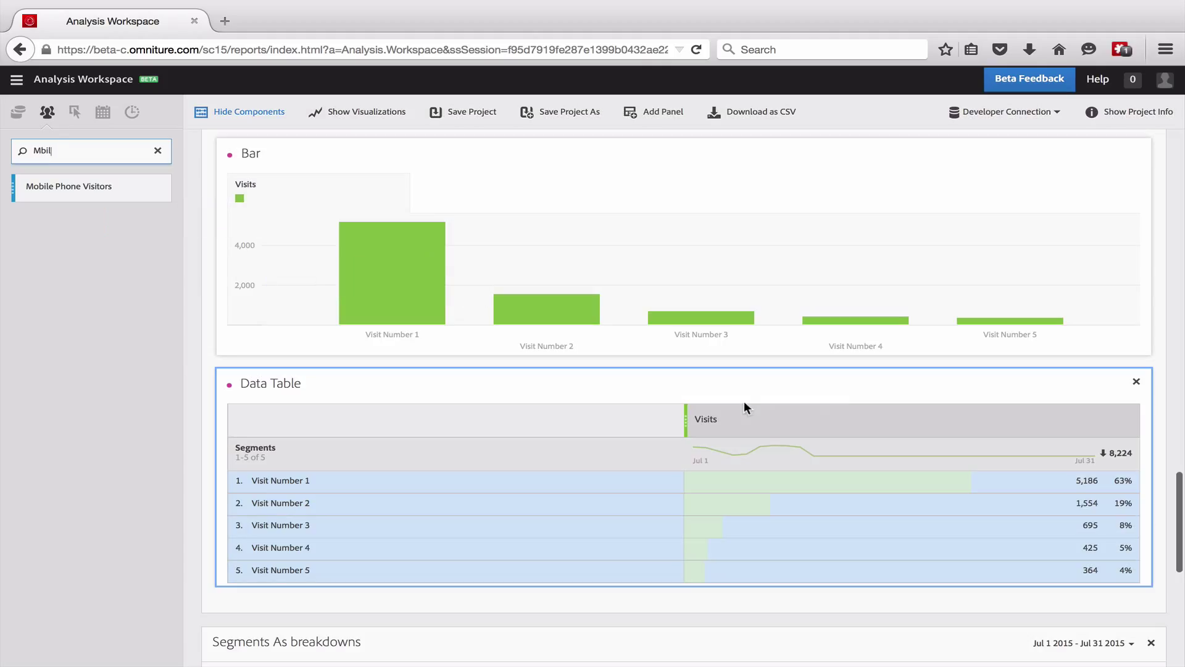
left_click_drag(68, 186, 739, 406)
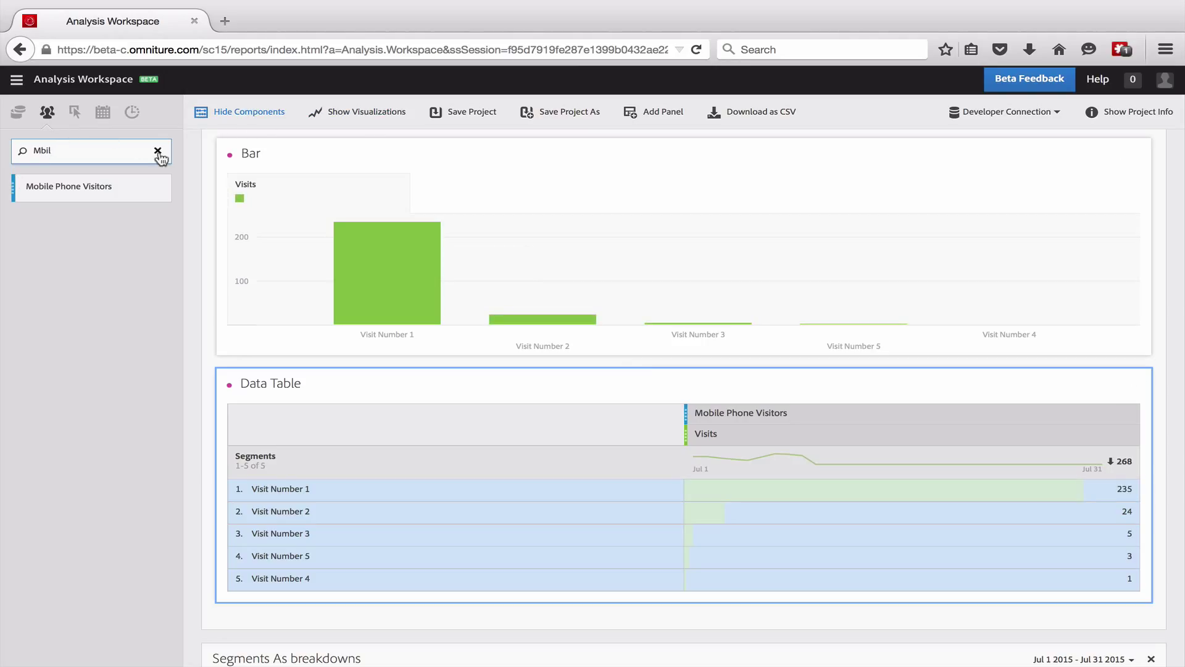
Step: Search metrics for 'Visit' and add a second Visits column to the table
left_click(75, 116)
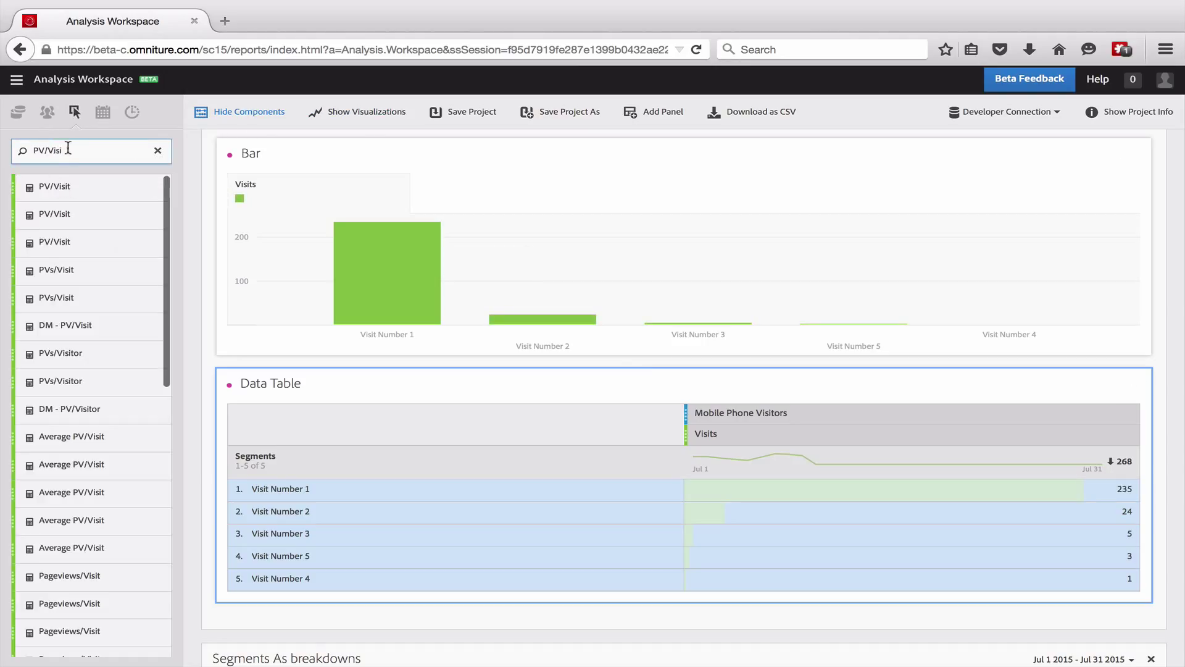
triple_click(104, 154)
type("Visit")
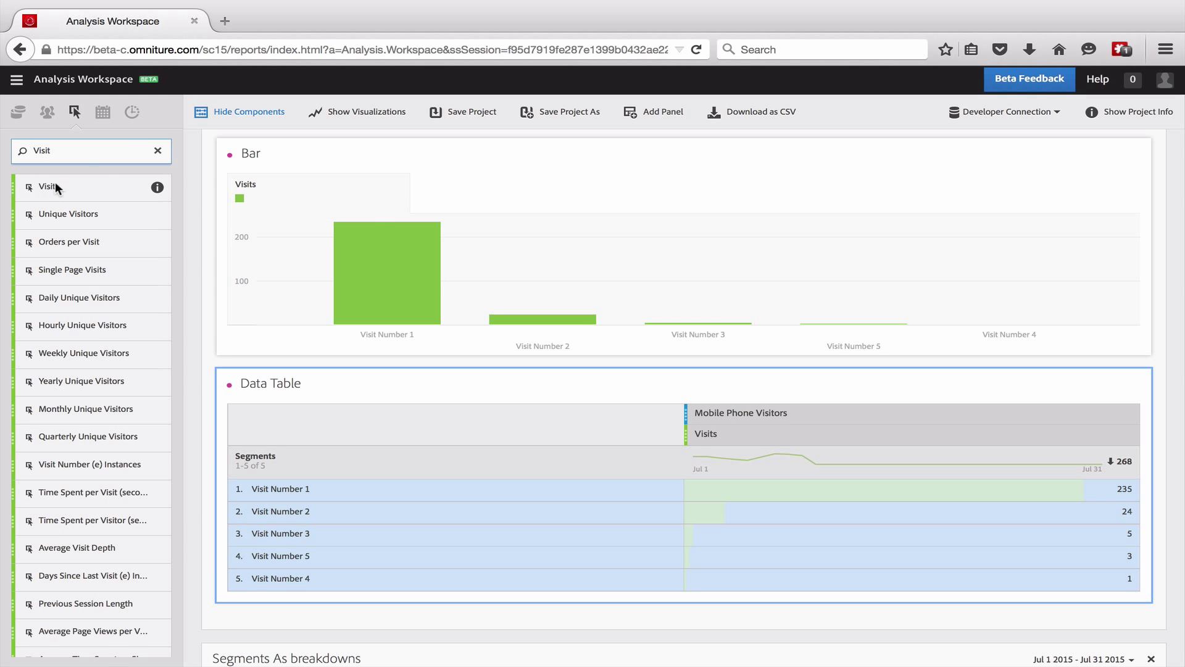
left_click_drag(56, 187, 1117, 416)
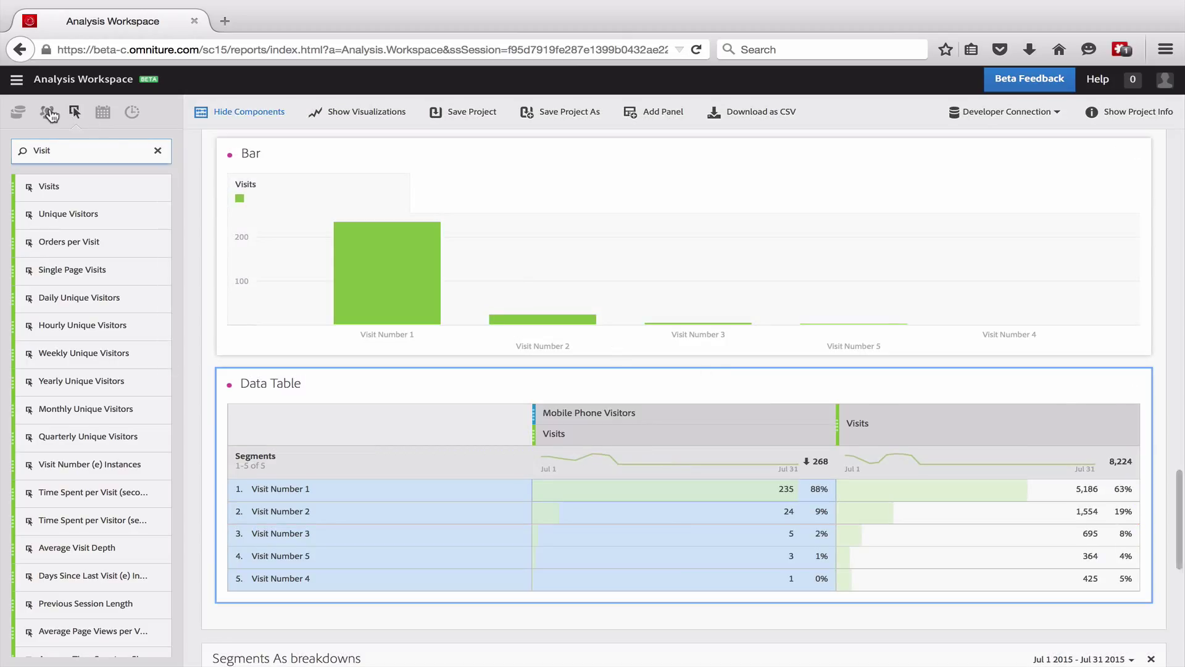
Step: Search segments for 'Desk' and filter the new Visits column by Desktop Visitors (7,903 visits)
left_click(48, 112)
left_click_drag(76, 150, 10, 156)
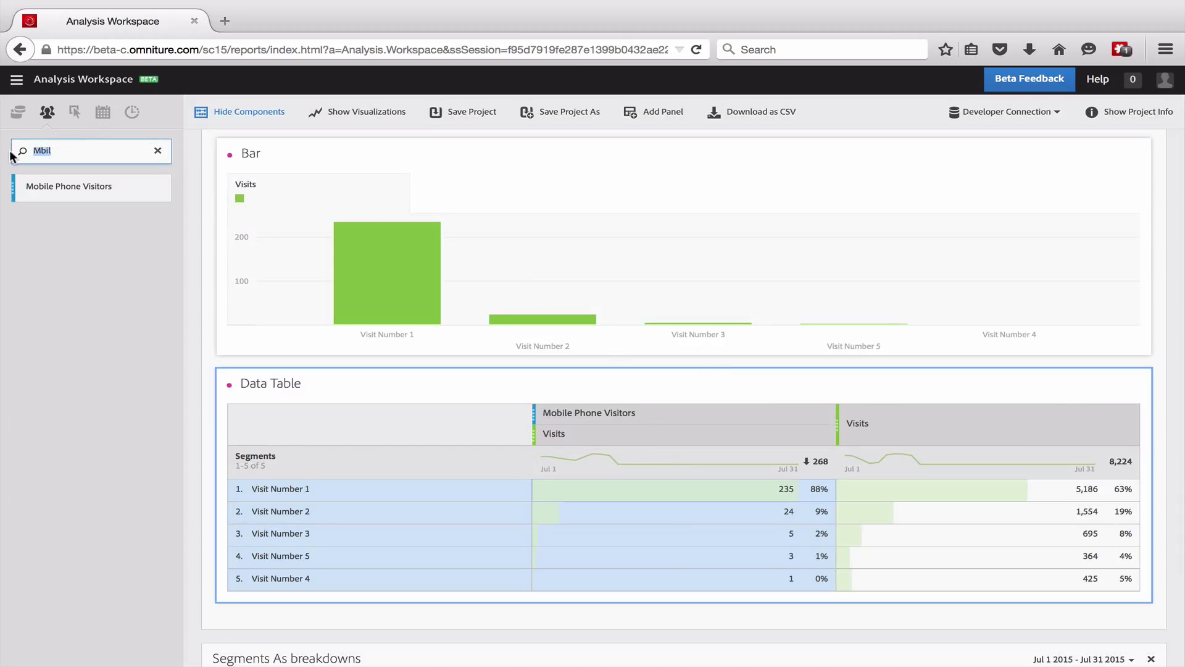
type("Desk")
left_click_drag(42, 184, 859, 404)
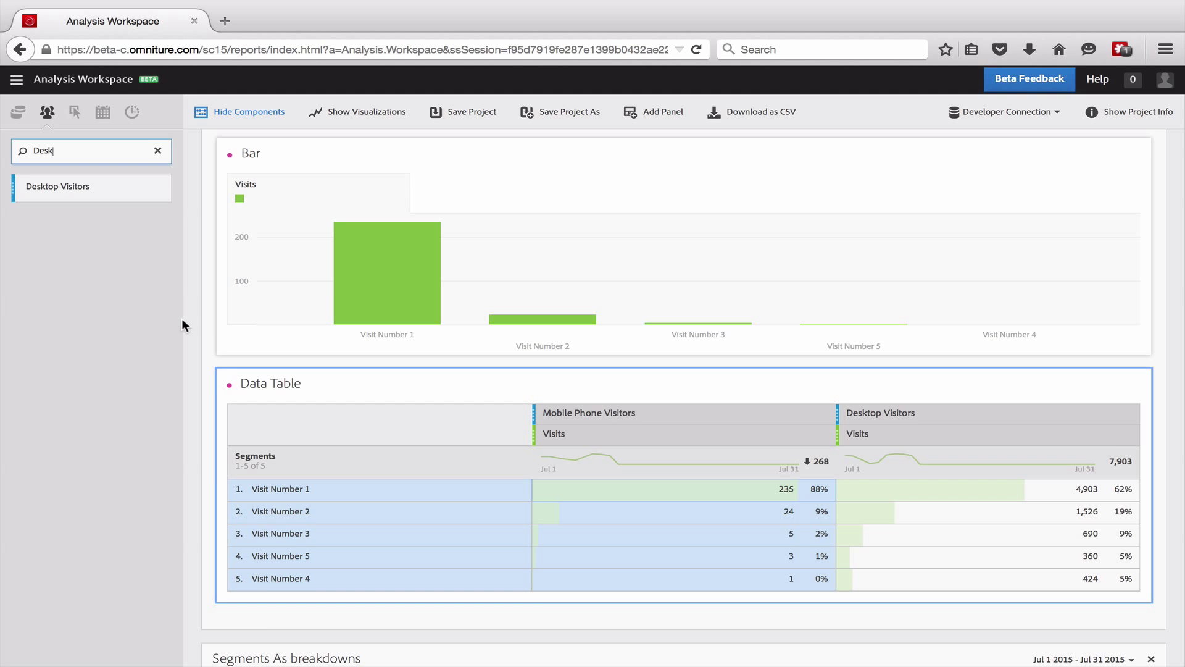
Step: Select the API Explorer row in the Top Pages table and drop Desktop Visitors onto it
scroll(213, 326, "down", 5)
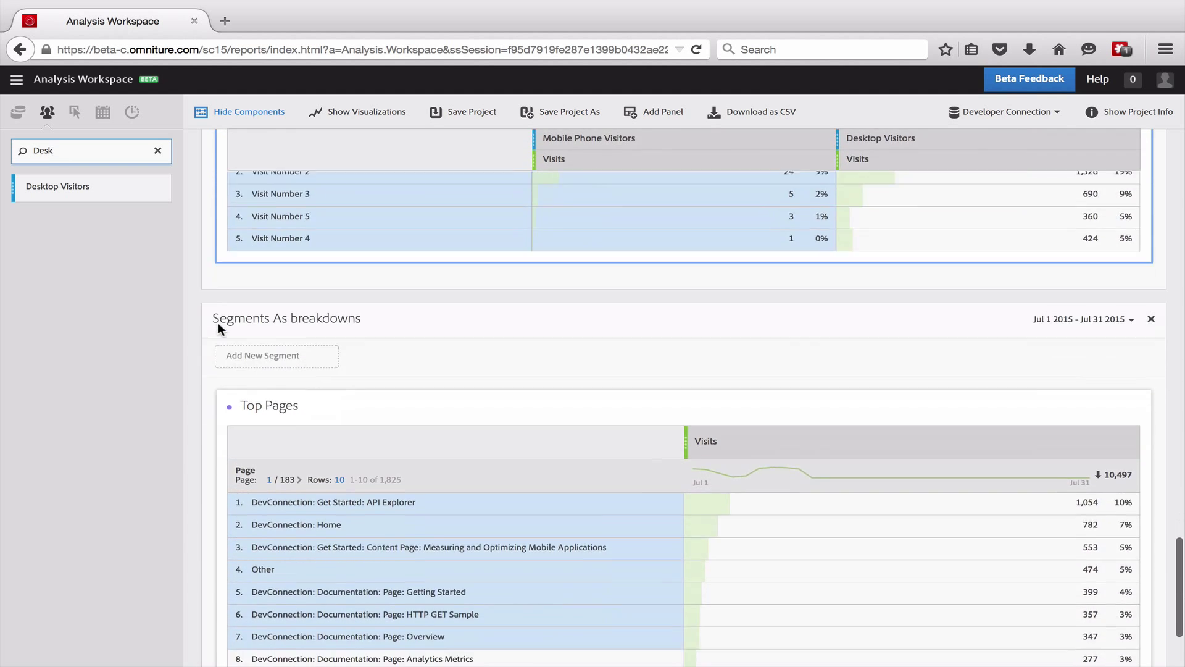
scroll(217, 322, "down", 2)
left_click(318, 359)
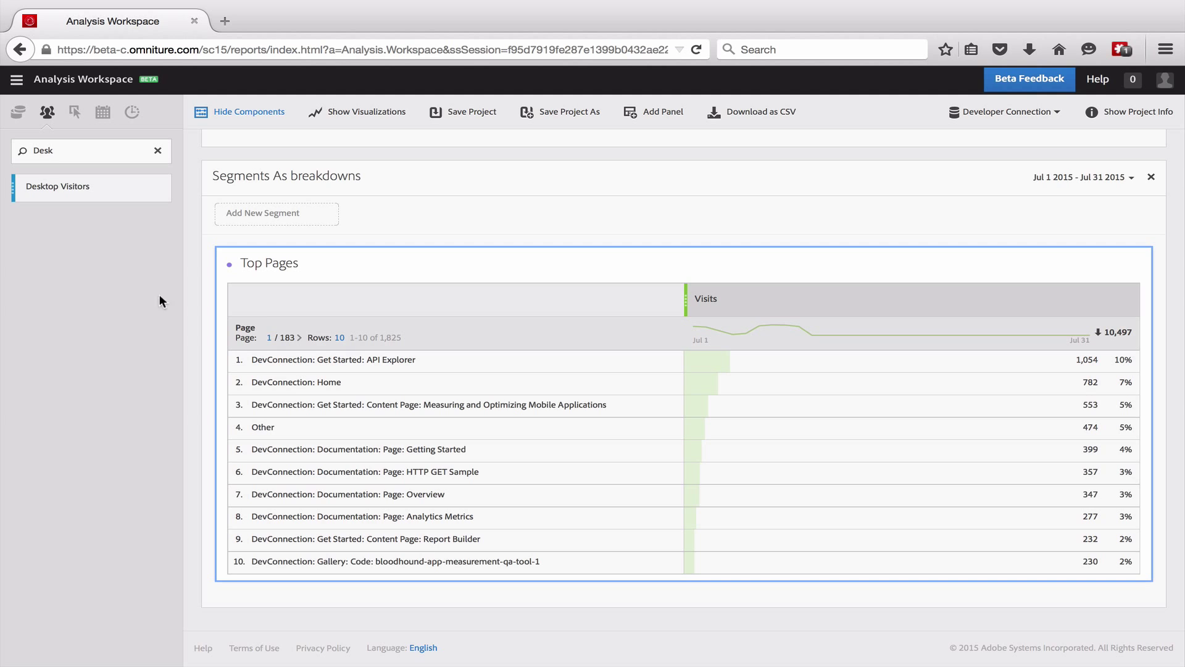
left_click(326, 358)
scroll(263, 364, "up", 1)
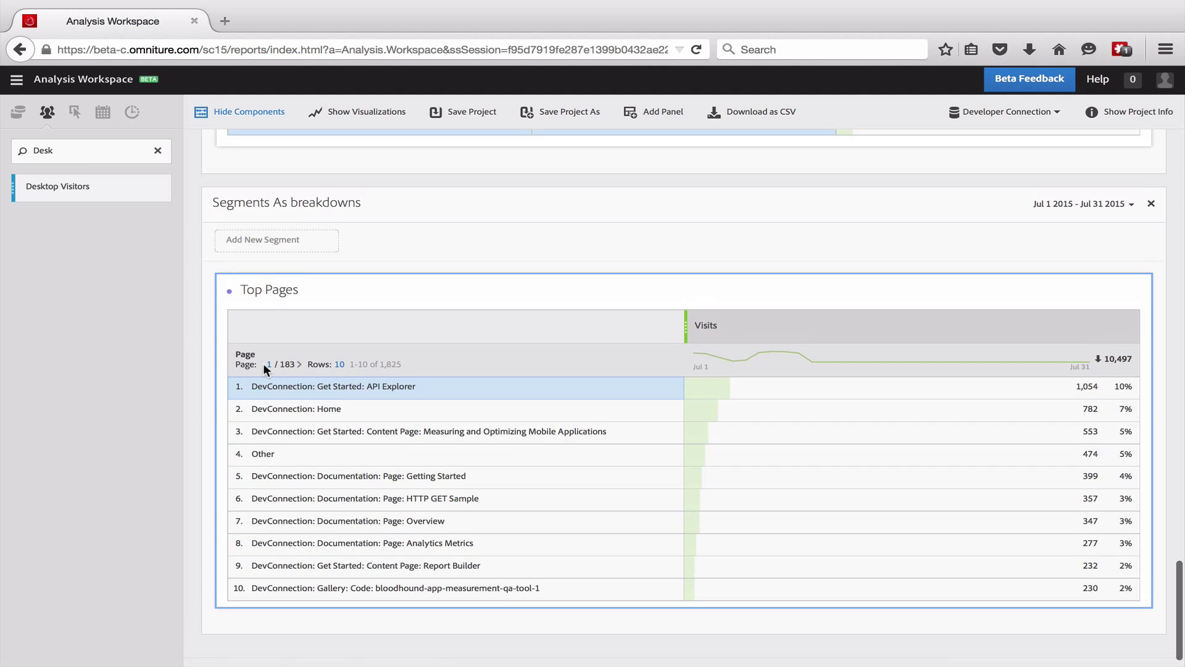
scroll(264, 365, "up", 2)
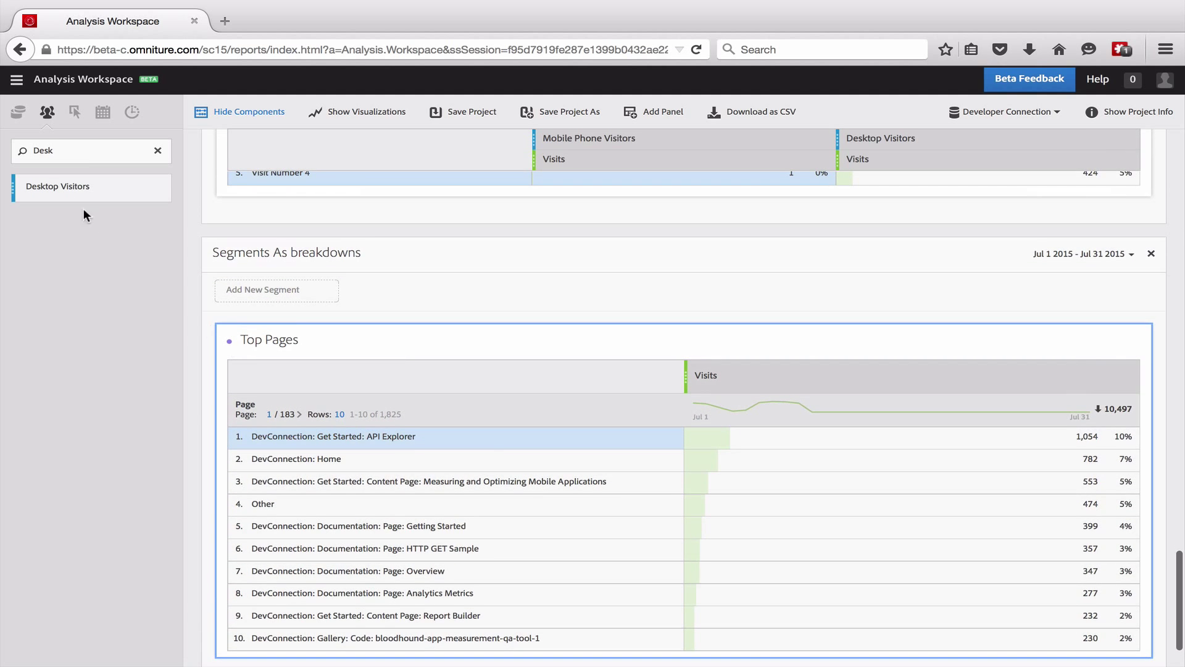
left_click_drag(67, 191, 175, 358)
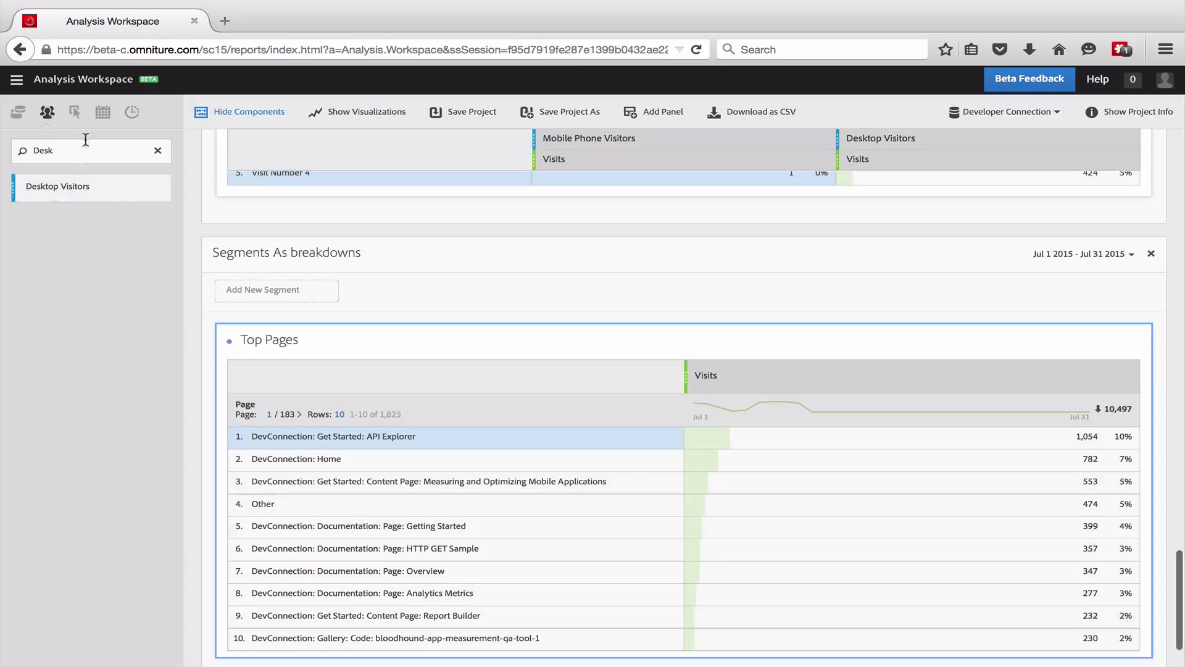
Step: Search segments for 'Visit Numb' and add Visit Number 1, 2 and 3 under API Explorer (323, 105, 65)
left_click(75, 112)
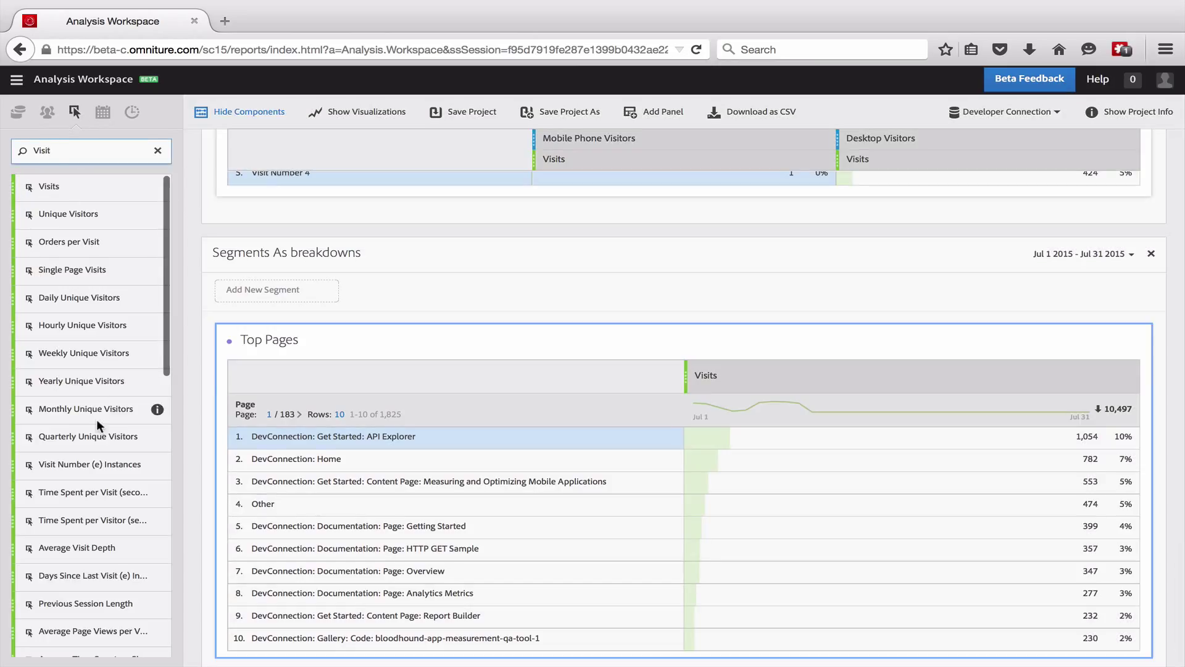
type("Numbe")
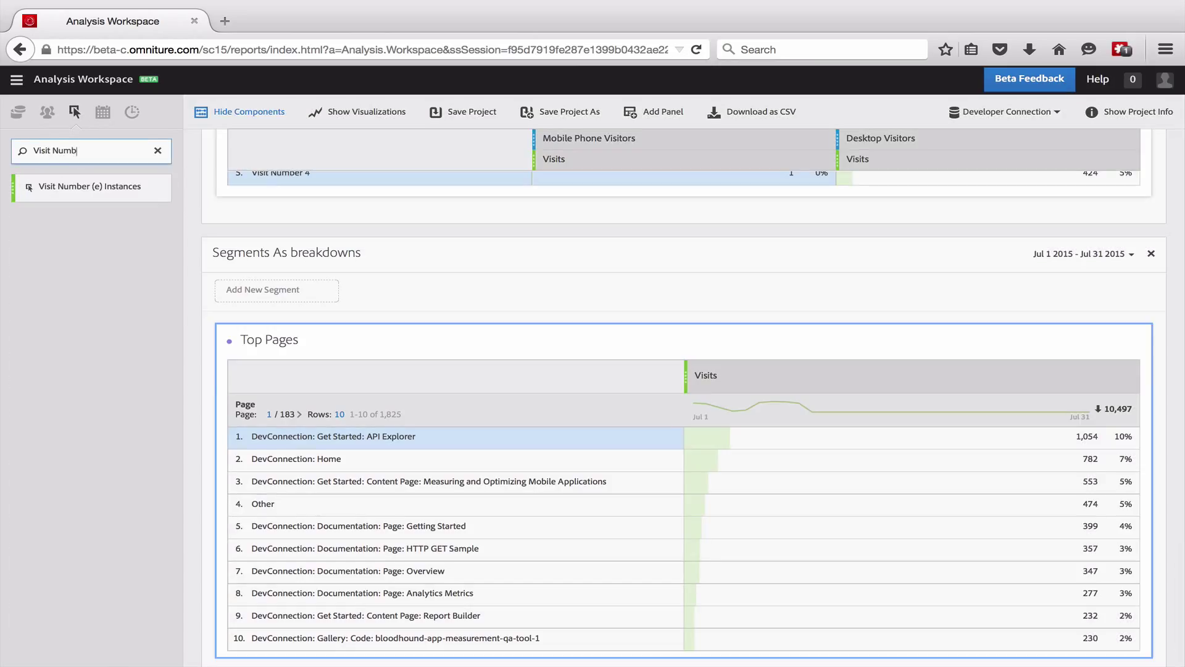
left_click(47, 111)
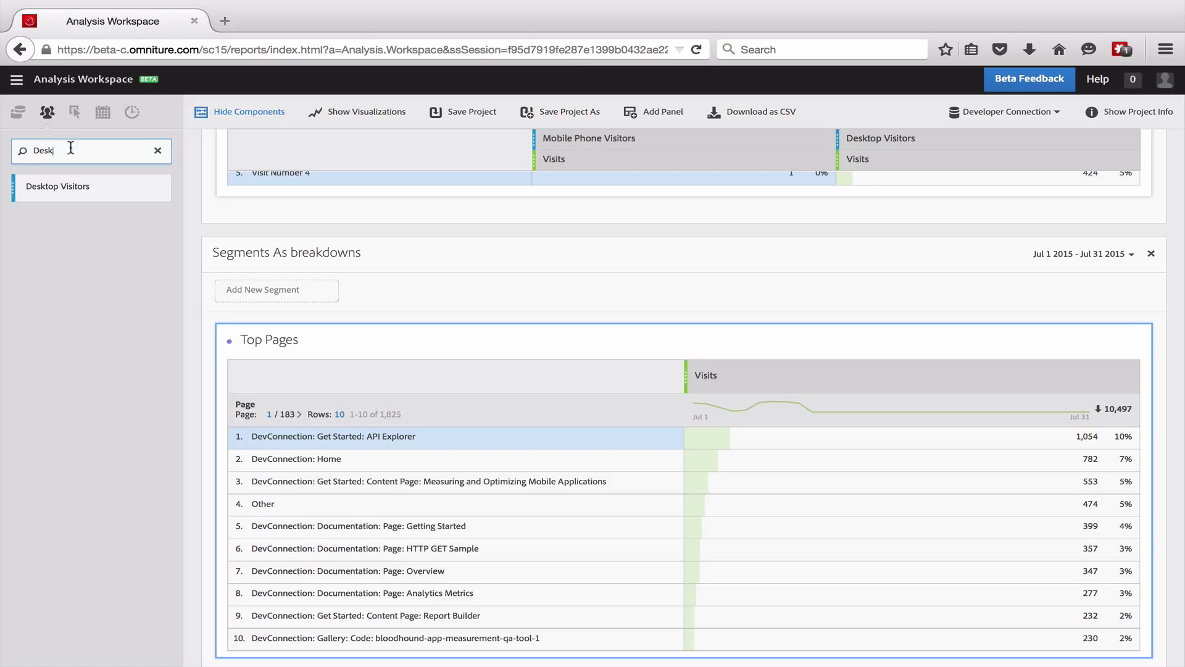
left_click_drag(68, 149, 6, 145)
type("Visit ")
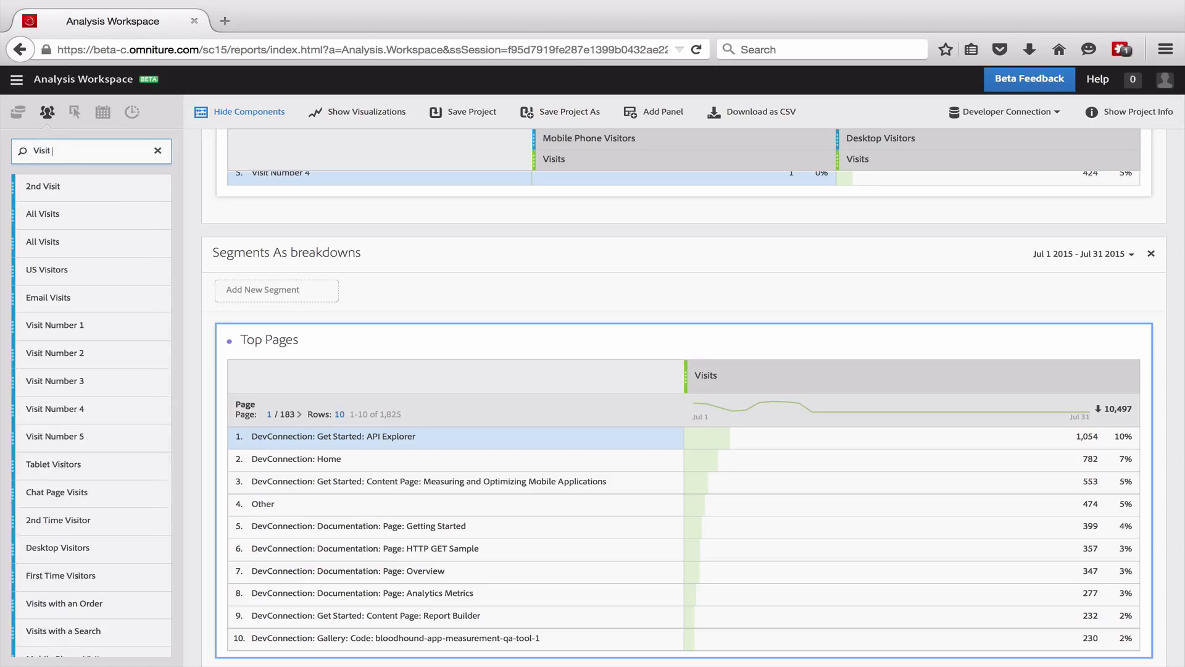
type("Numb")
left_click_drag(41, 184, 389, 436)
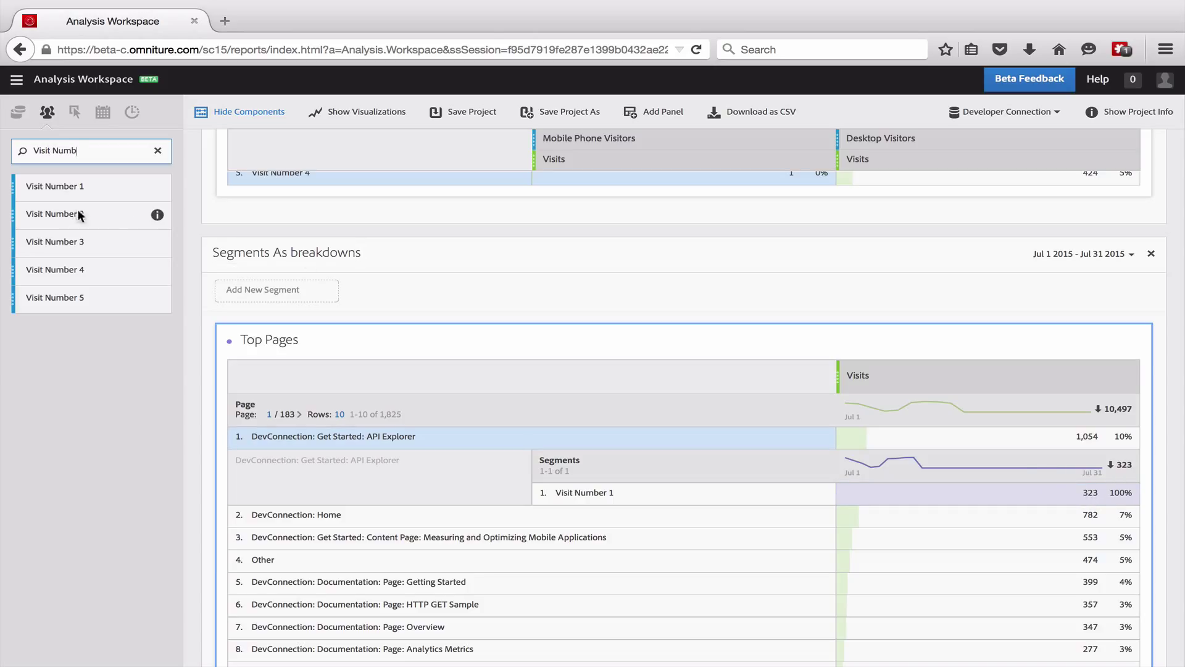
left_click_drag(78, 213, 605, 471)
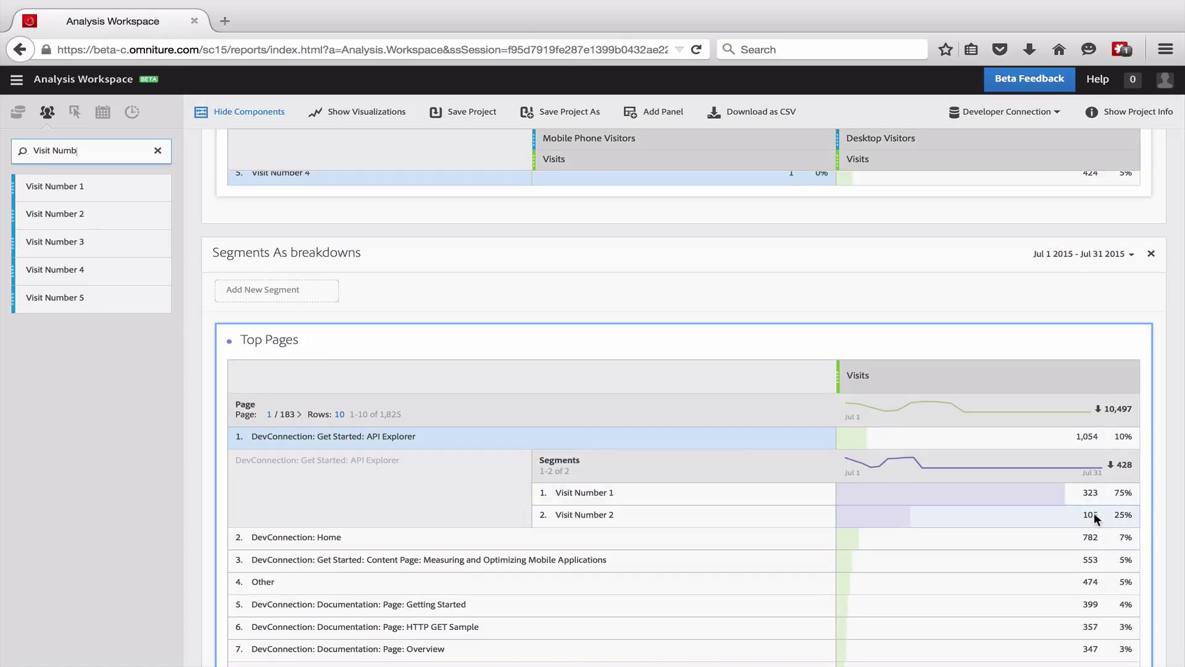
left_click_drag(50, 241, 600, 469)
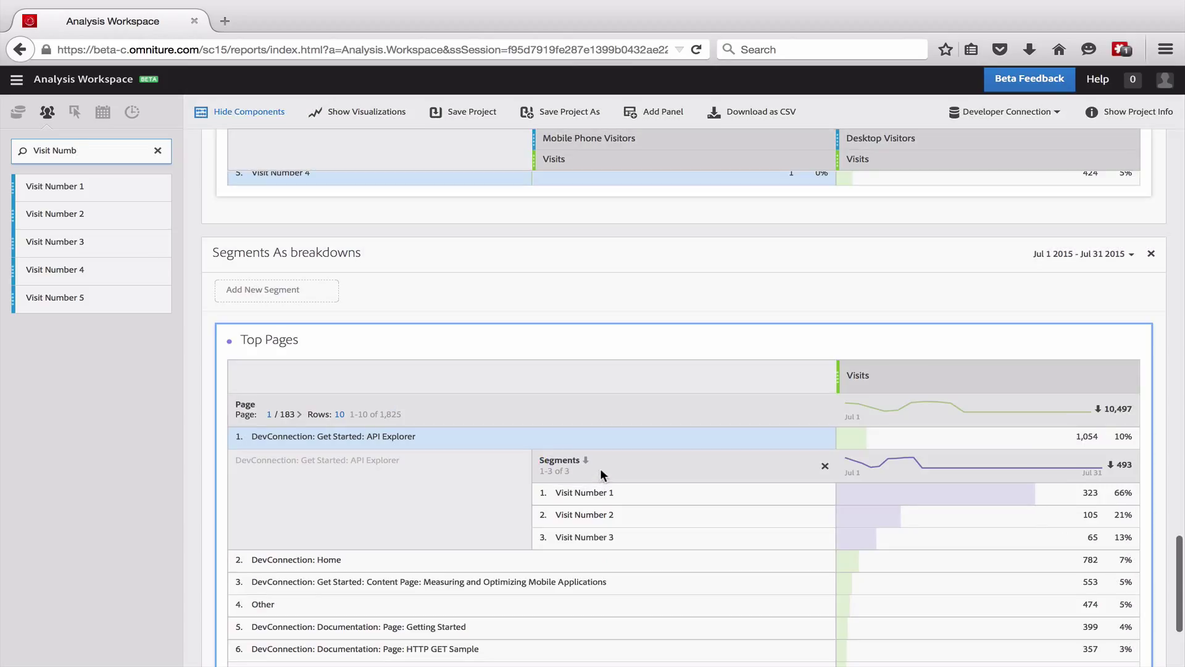